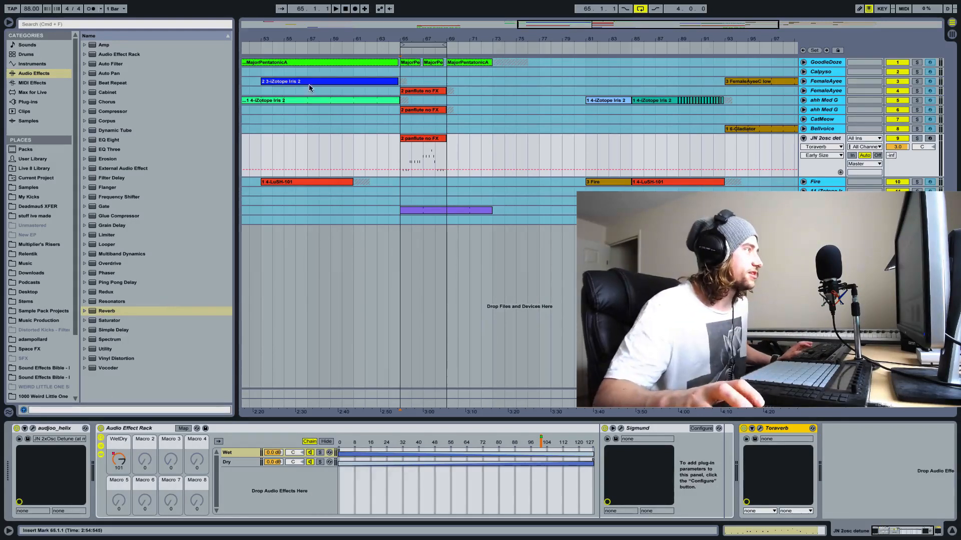
Step: Zoom in on the looped section and play the arrangement from bar 65 with all tracks audible
left_click_drag(399, 35, 395, 102)
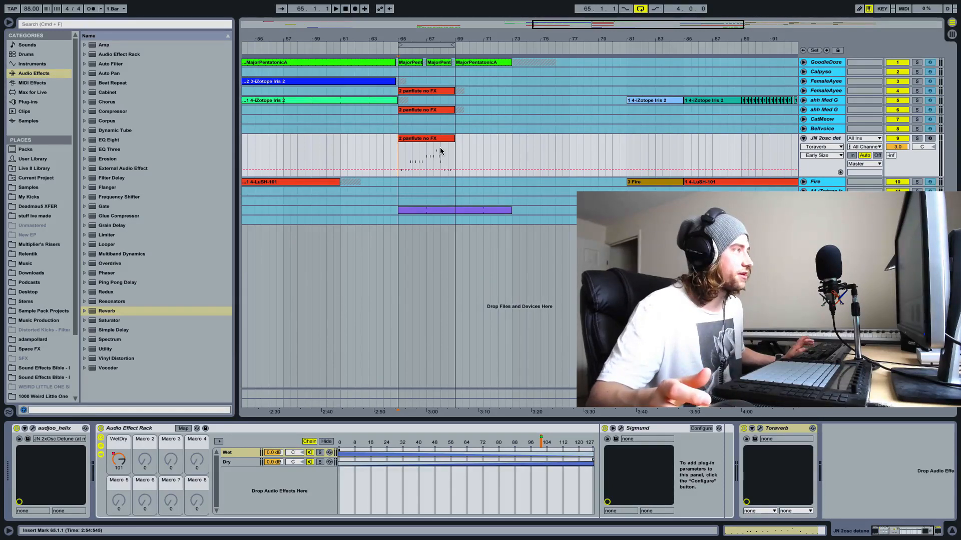
key("space")
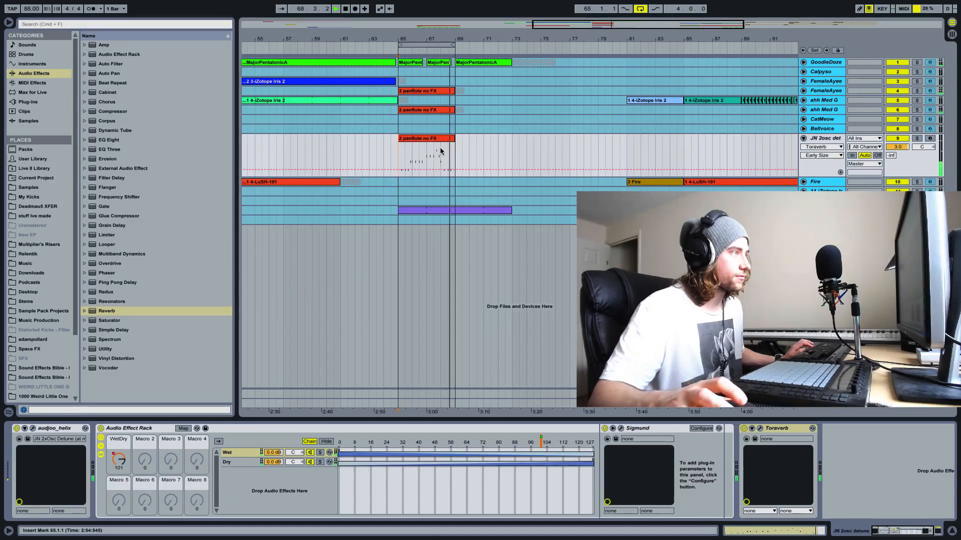
key("space")
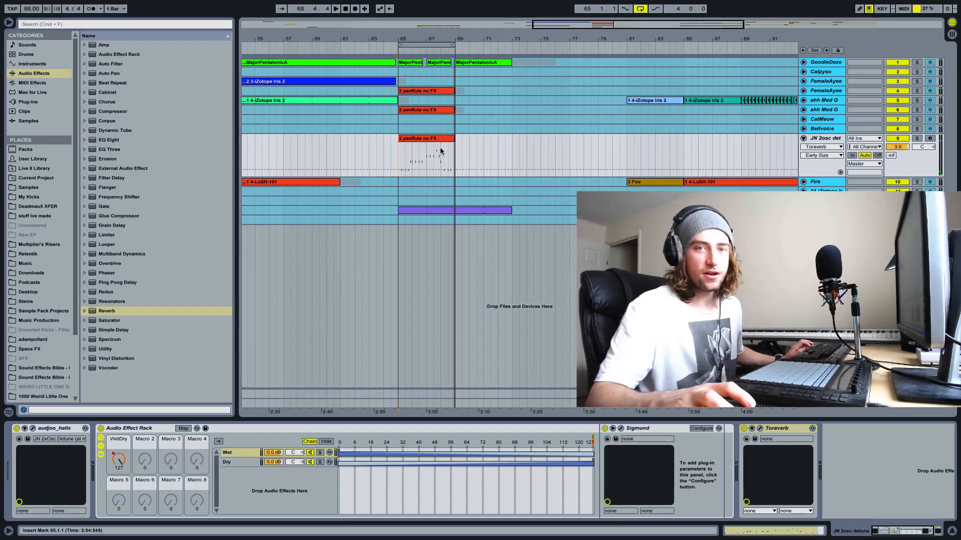
Step: Solo the JN 2osc detune track and play it back from bar 65
left_click(917, 138)
left_click(398, 161)
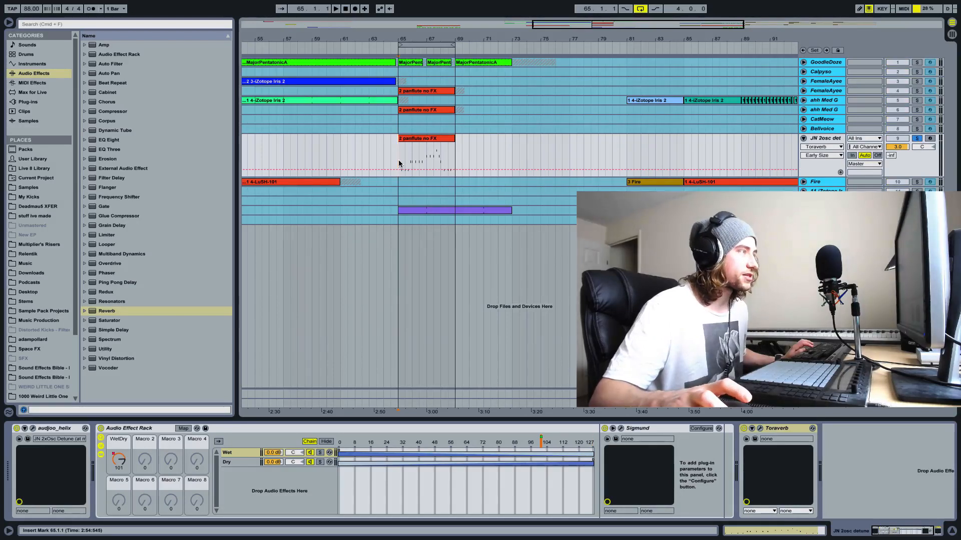
key("space")
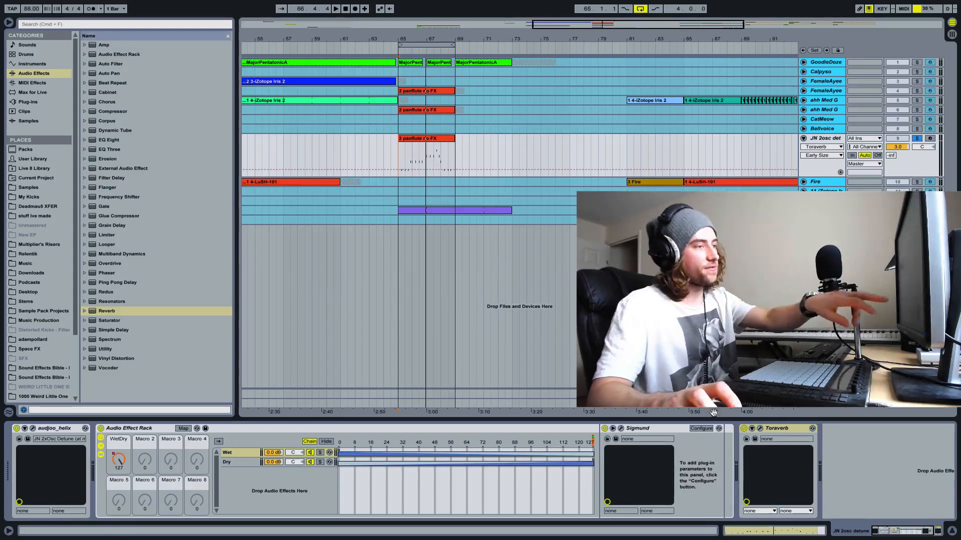
Step: Inspect the Sigmund delay's settings in its plug-in window and close the window
left_click(776, 431)
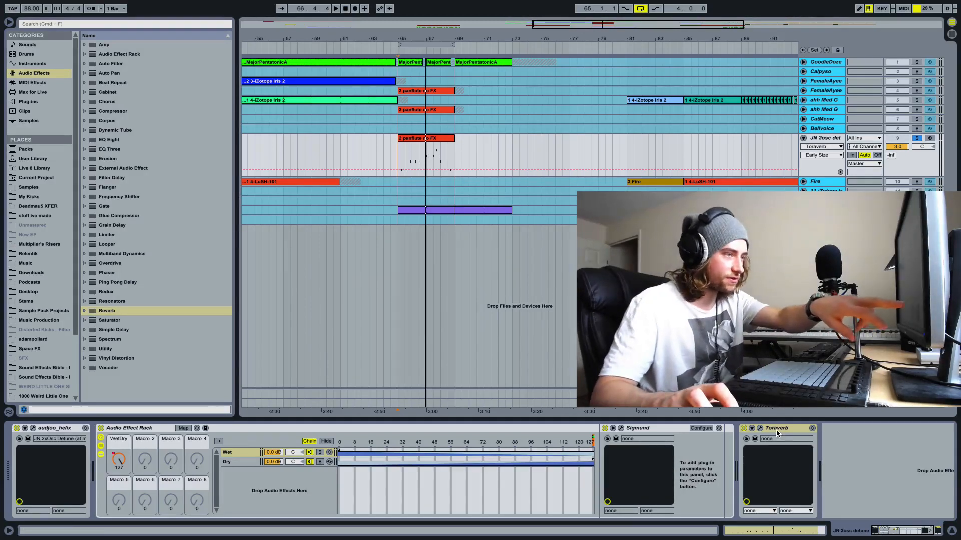
left_click(673, 428)
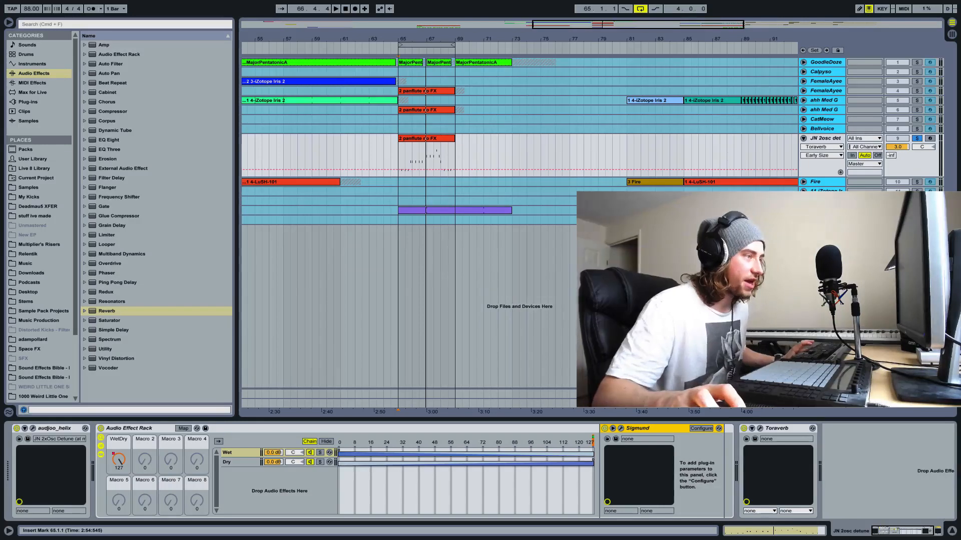
left_click(621, 429)
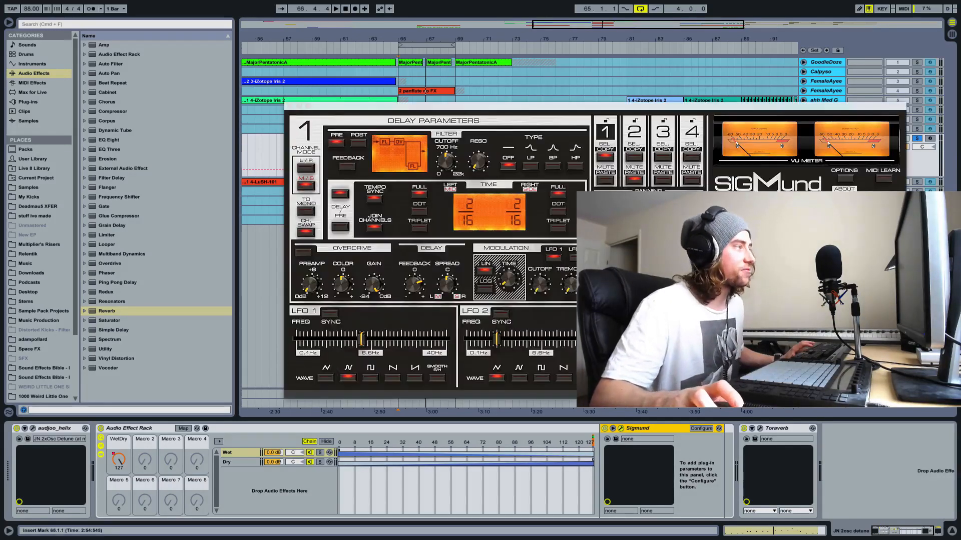
left_click_drag(542, 111, 309, 72)
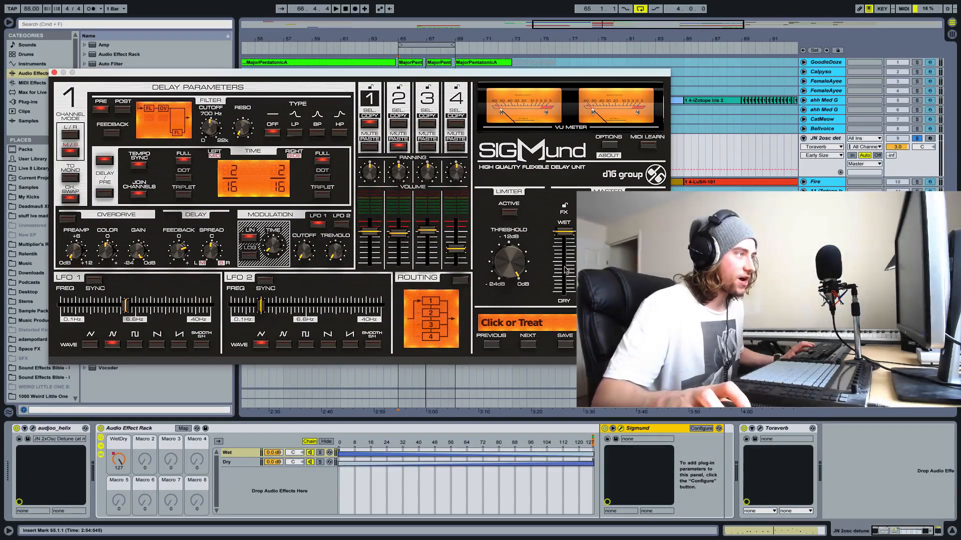
mouse_move(511, 76)
left_mouse_down()
mouse_move(526, 93)
mouse_move(524, 71)
left_mouse_up()
left_click(67, 68)
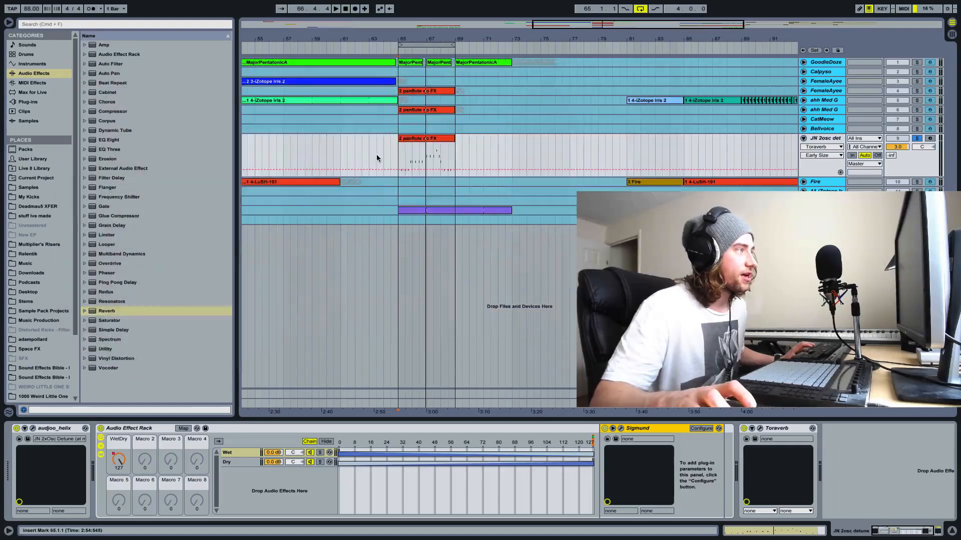
Step: Show the Audio Effect Rack's WetDry automation on the soloed track and examine the raised section from 66.4.1 to 67.1.1
left_click_drag(411, 40, 397, 162)
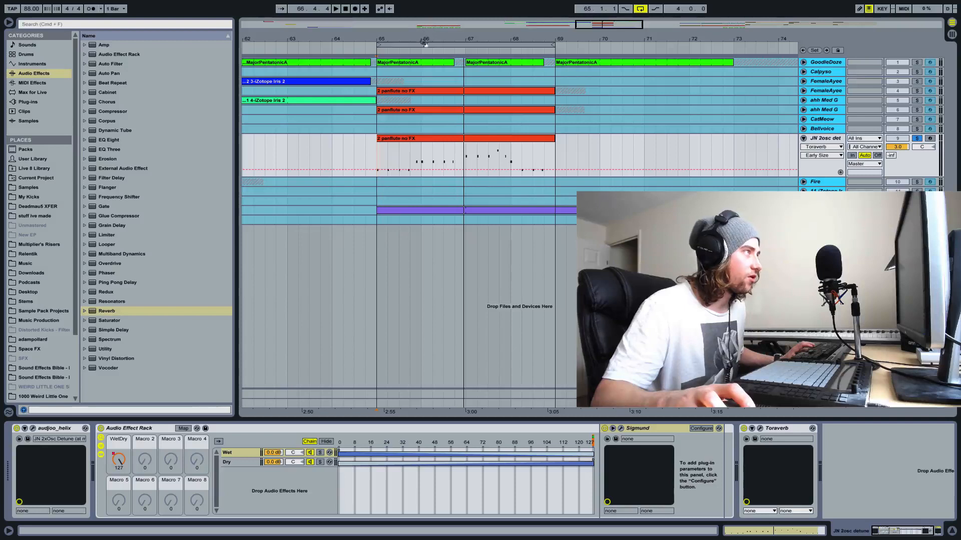
left_click(820, 147)
left_click(825, 169)
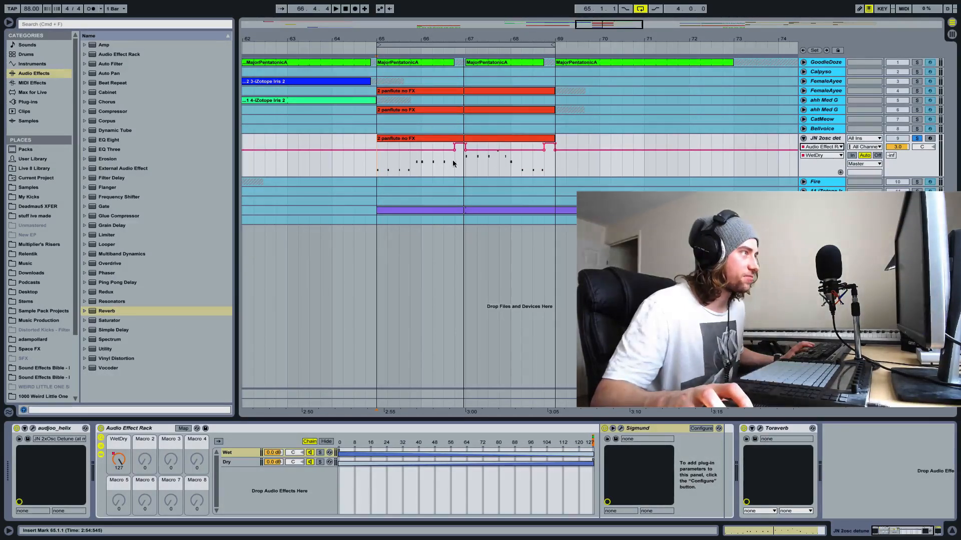
mouse_move(454, 151)
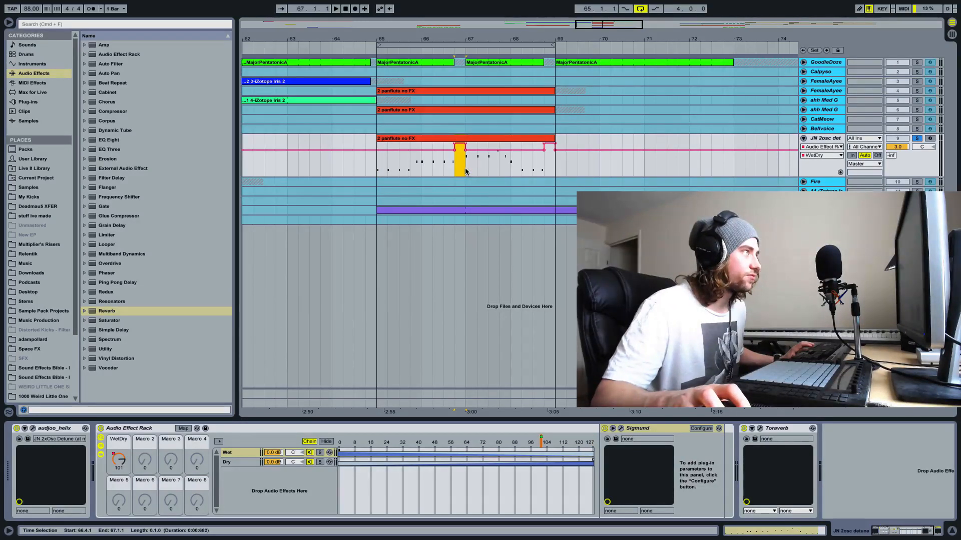
left_click(466, 172)
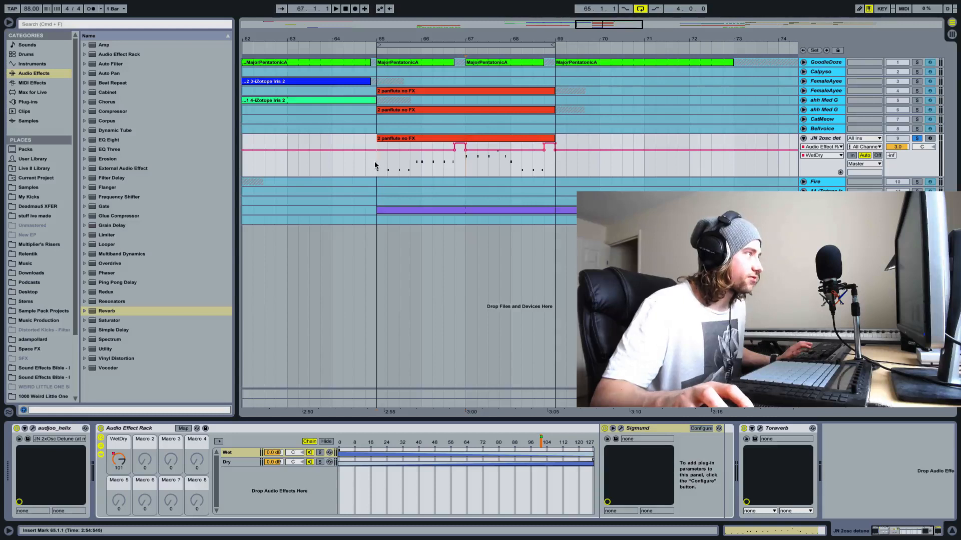
Step: Solo the rack's Wet chain, listen to the loop with it, and unsolo the chain
left_click(320, 453)
key("space")
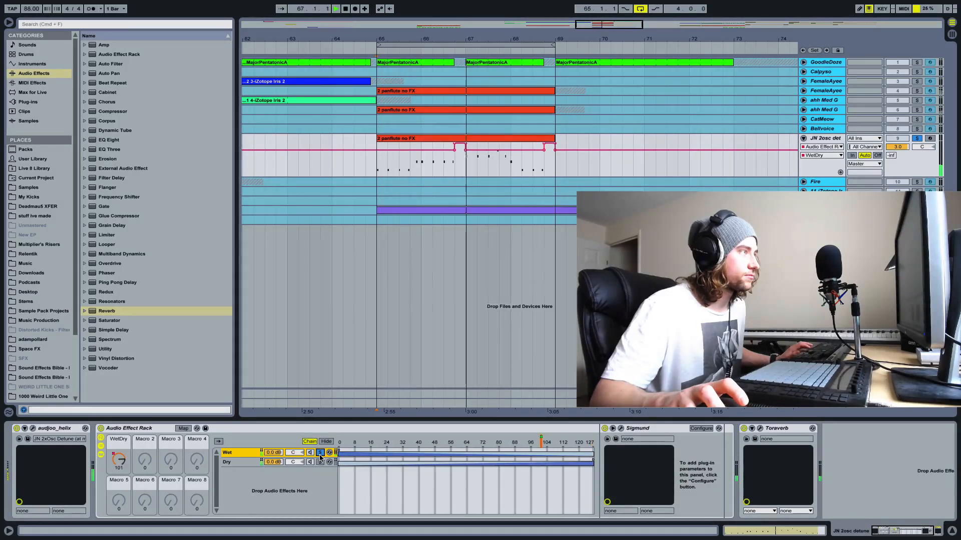
key("space")
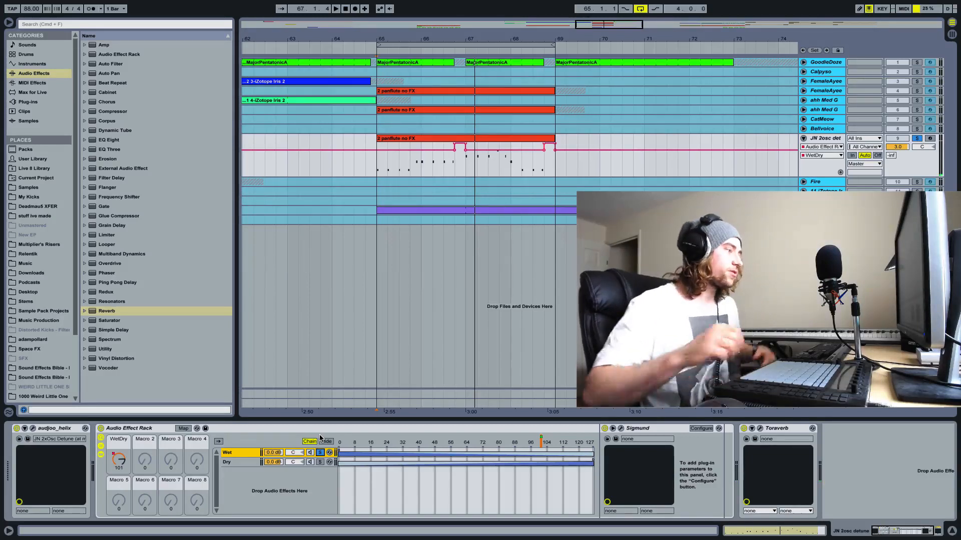
left_click(319, 452)
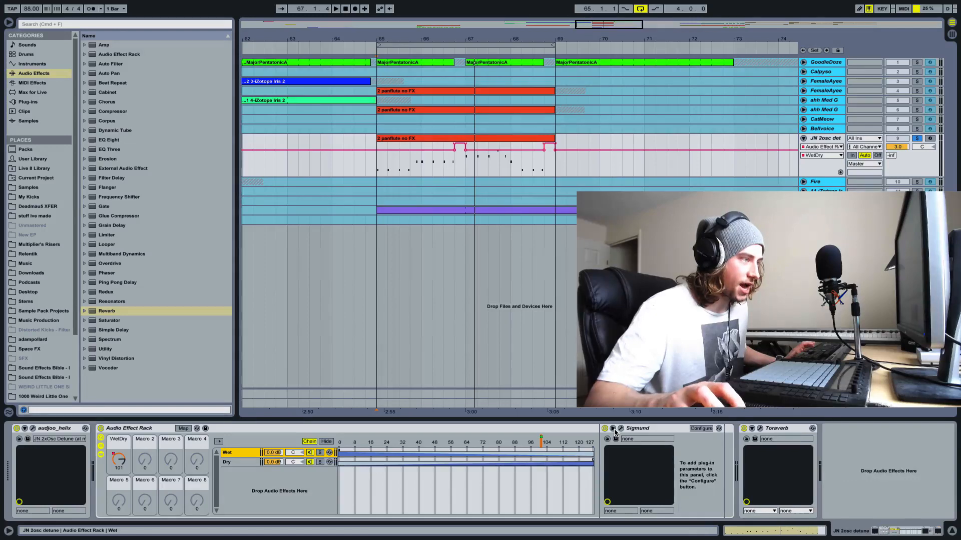
Step: Examine Sigmund's controls and its parameter Configure mode, leaving the mode off and the plug-in window closed
left_click(701, 429)
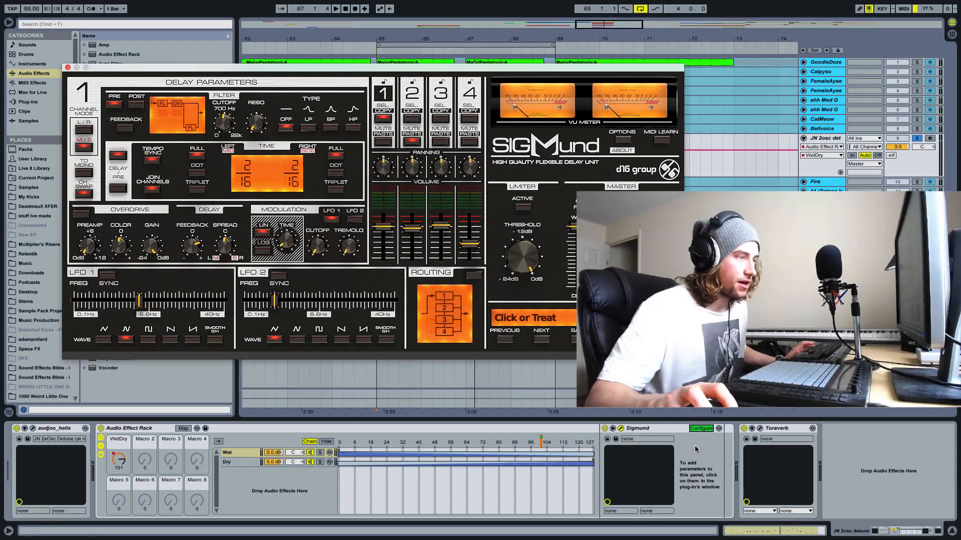
left_click_drag(550, 67, 472, 14)
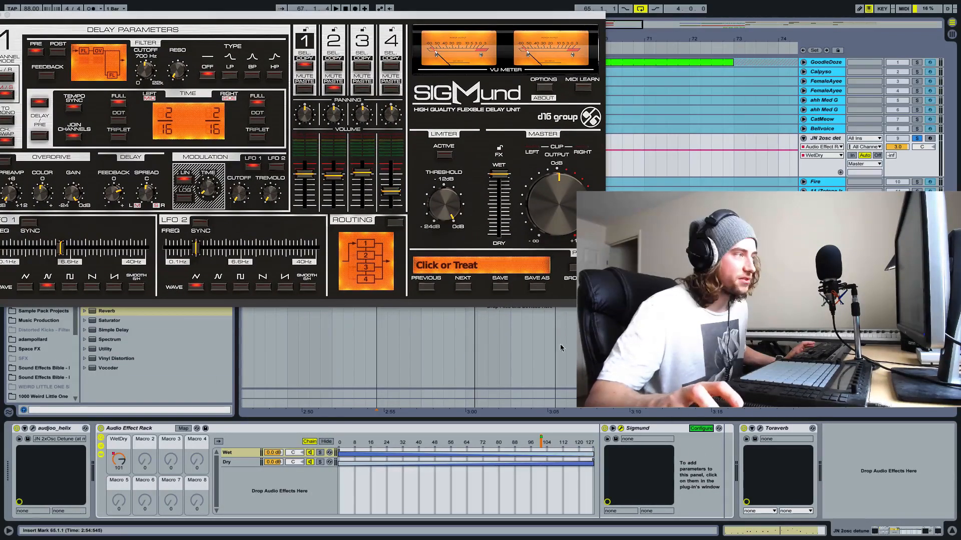
left_click(698, 429)
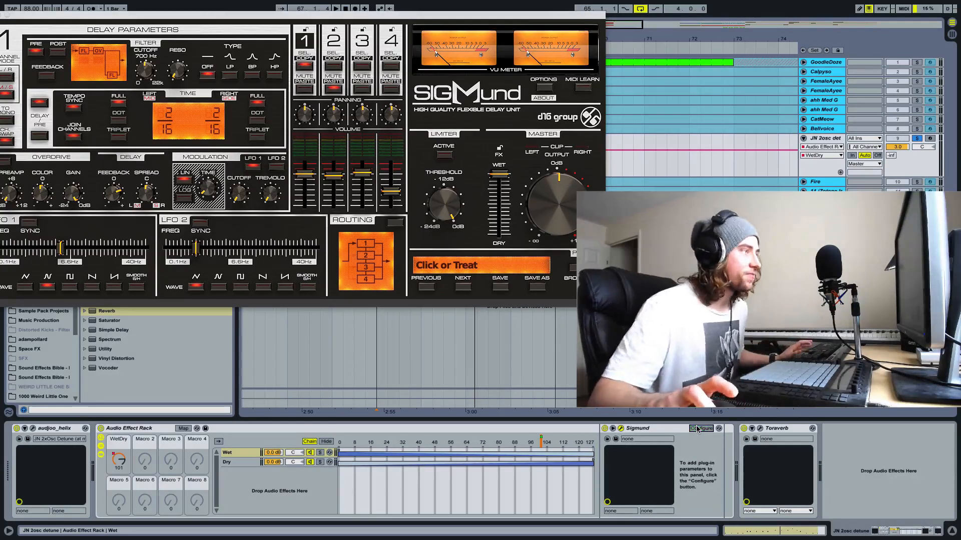
left_click_drag(213, 14, 347, 33)
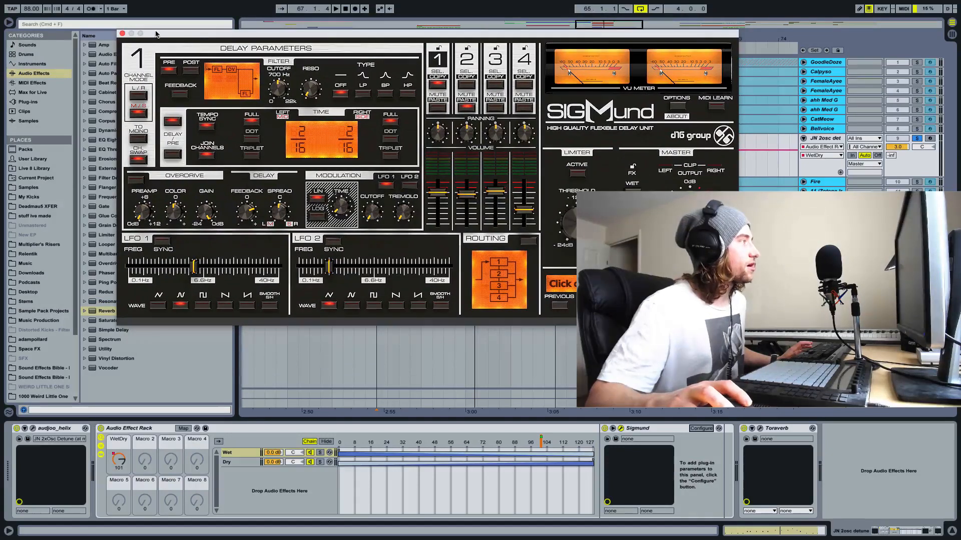
left_click(122, 34)
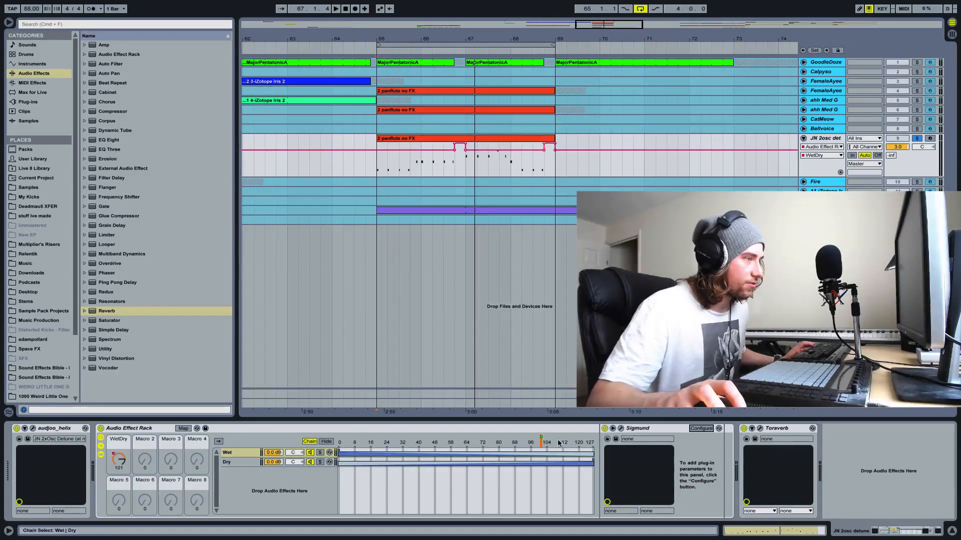
Step: Copy Sigmund out of the Audio Effect Rack, delete the rack, and paste Sigmund directly before Toraverb
left_click(660, 428)
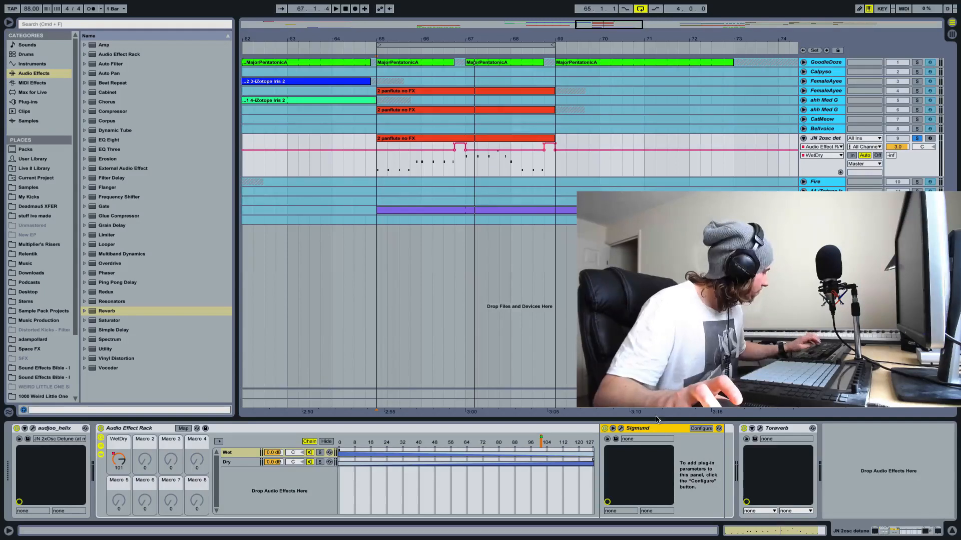
left_click(164, 428)
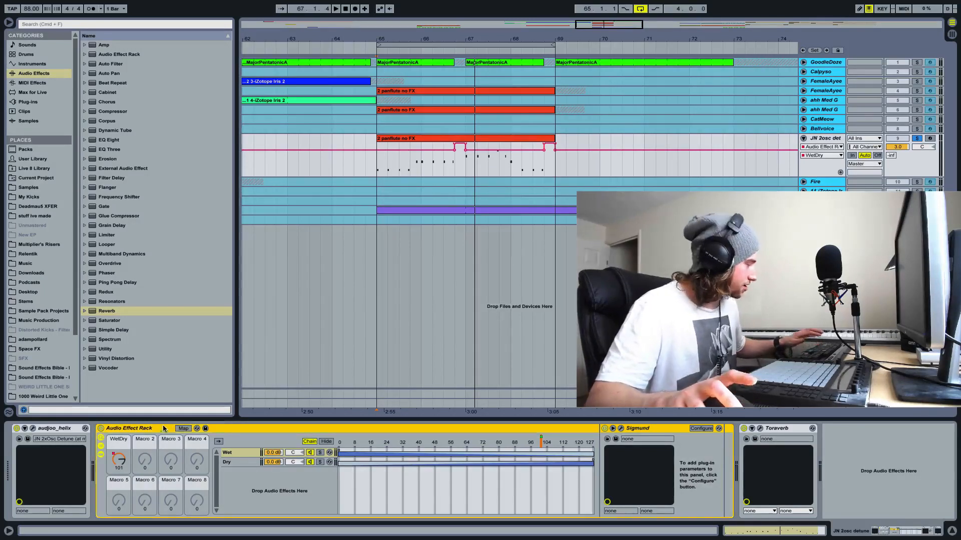
key("Delete")
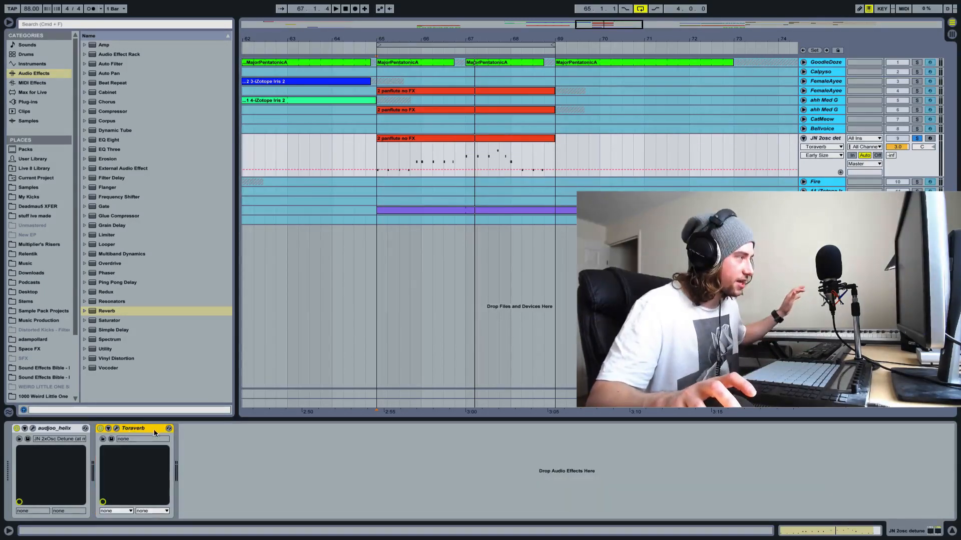
key("super+z")
Step: Set Sigmund's FX amount to 75/25 % dry/wet and audition the soloed track from bar 65
left_click(116, 429)
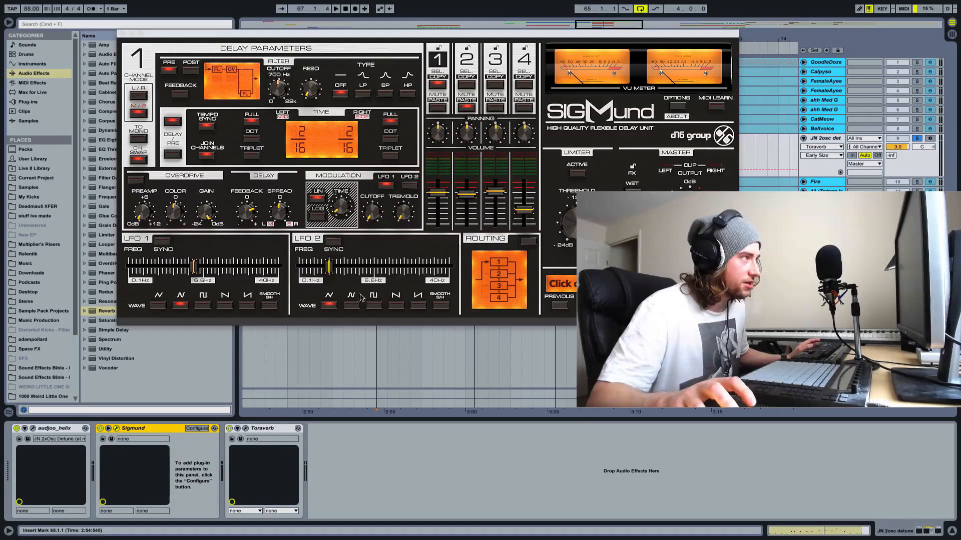
left_click_drag(632, 221, 632, 229)
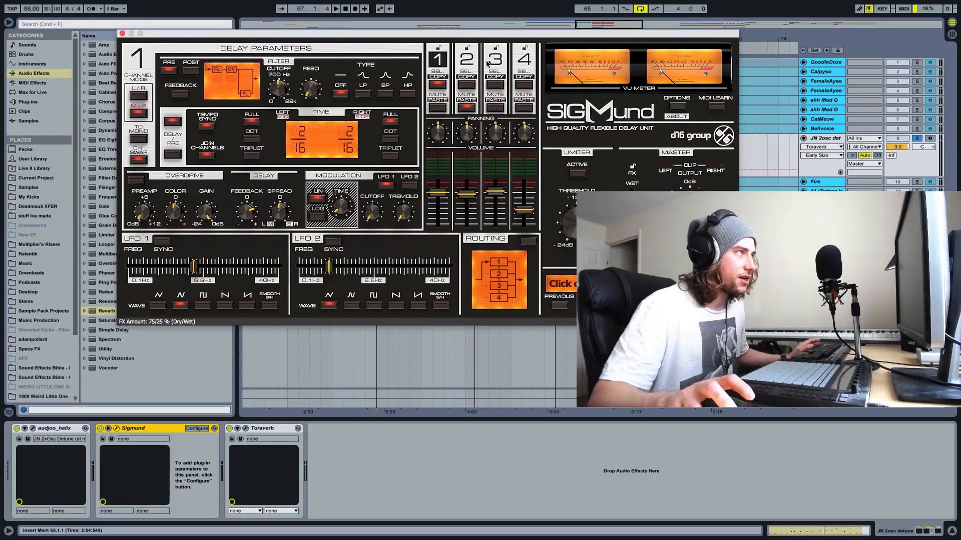
left_click_drag(478, 35, 487, 276)
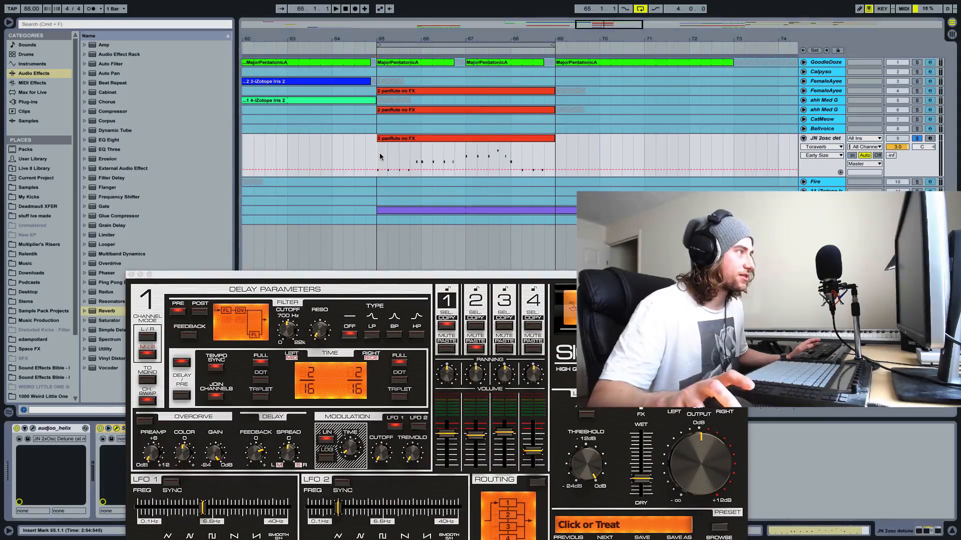
key("space")
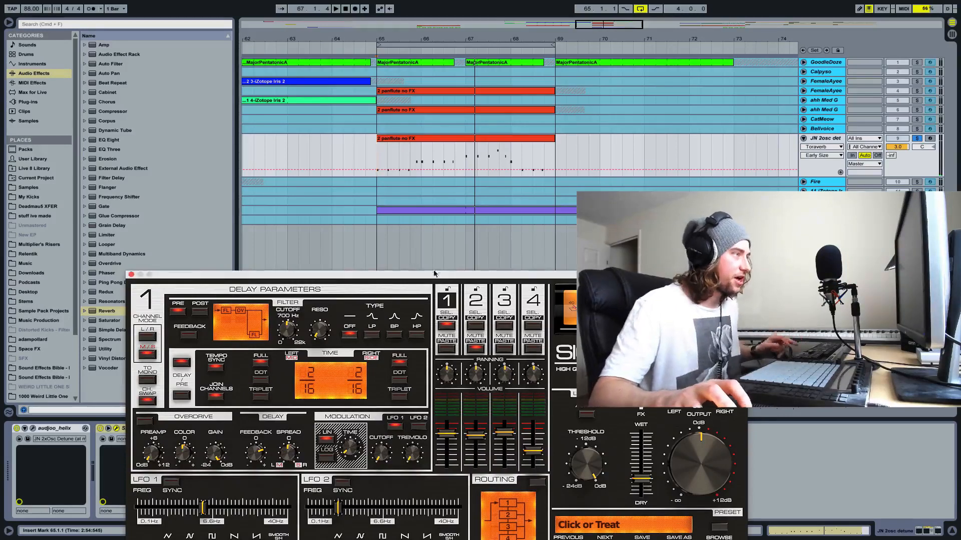
left_click_drag(434, 277, 383, 60)
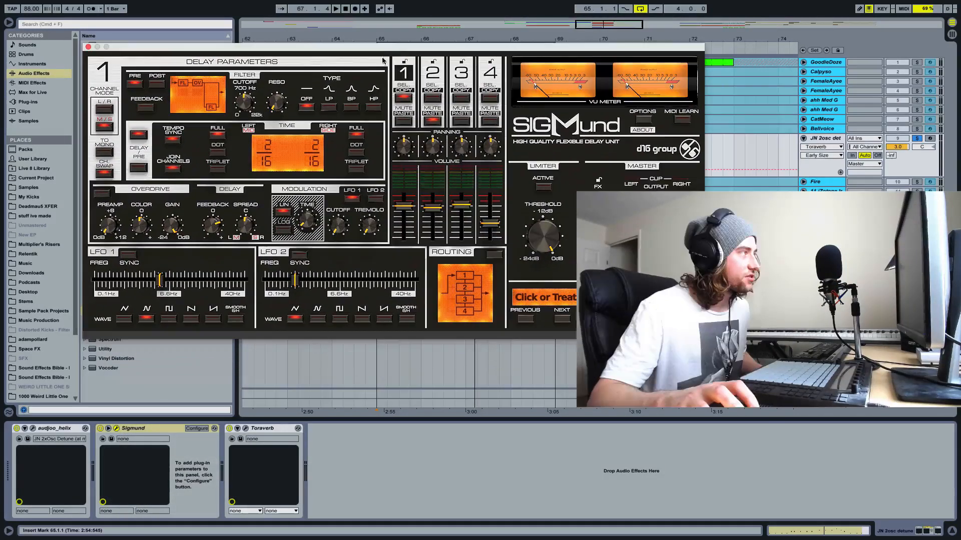
left_click(88, 47)
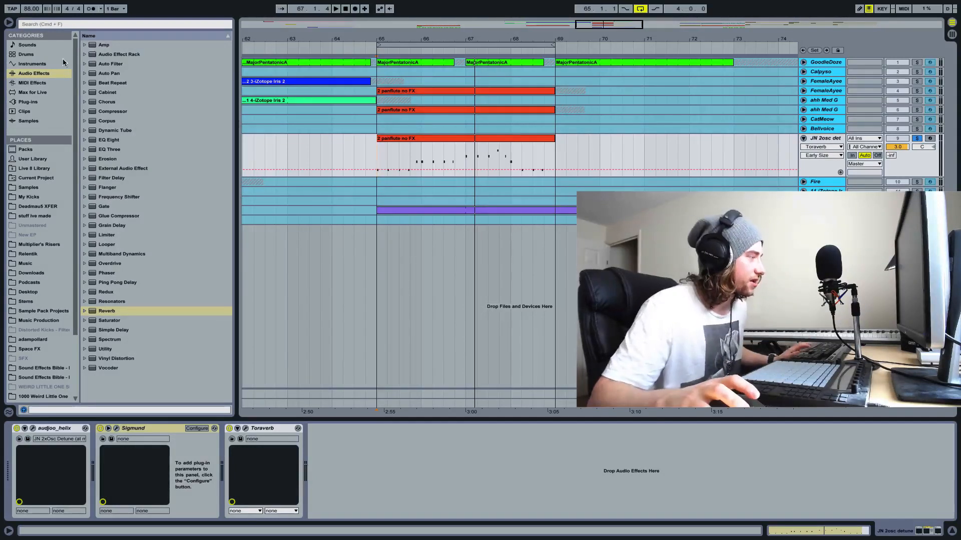
Step: Set Sigmund's FX amount to 19/81 % dry/wet and close its plug-in window
left_click(172, 429)
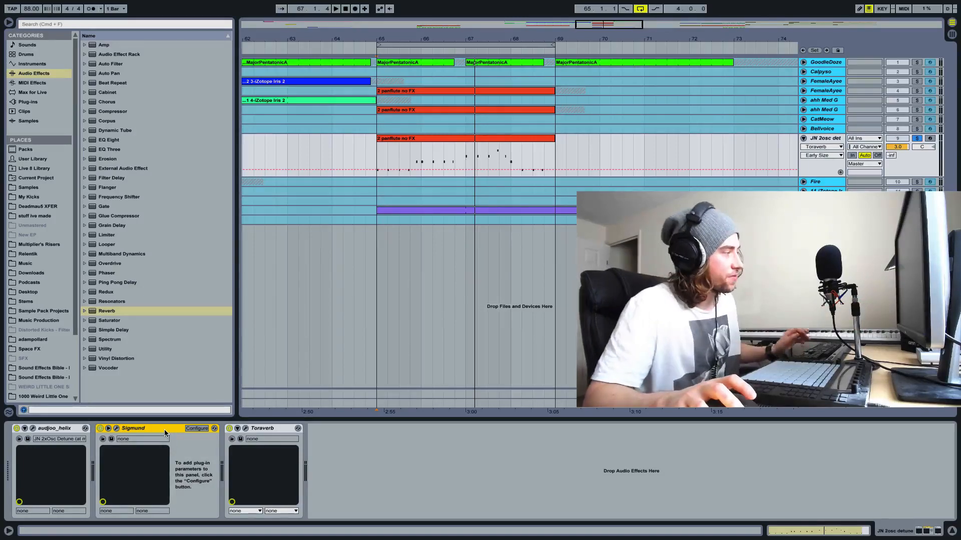
left_click(115, 429)
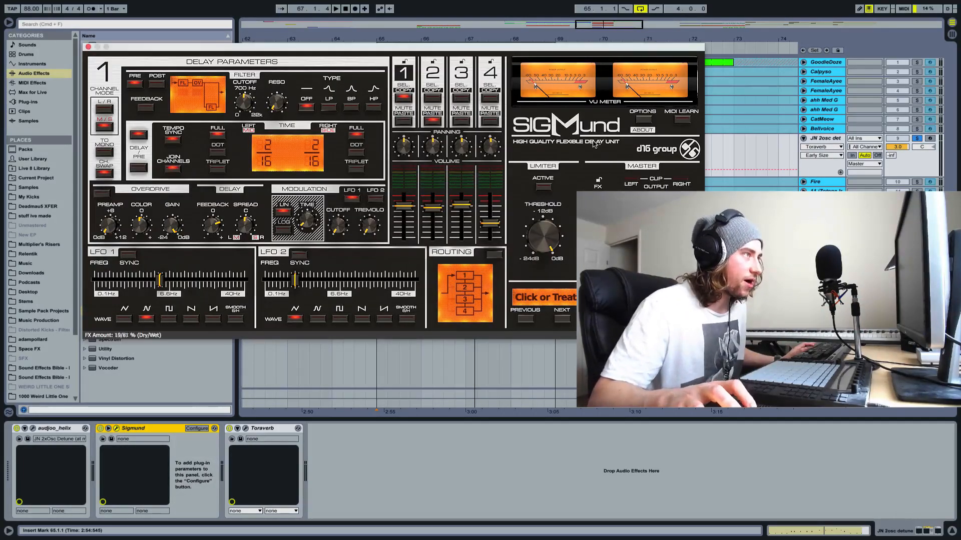
left_click(89, 47)
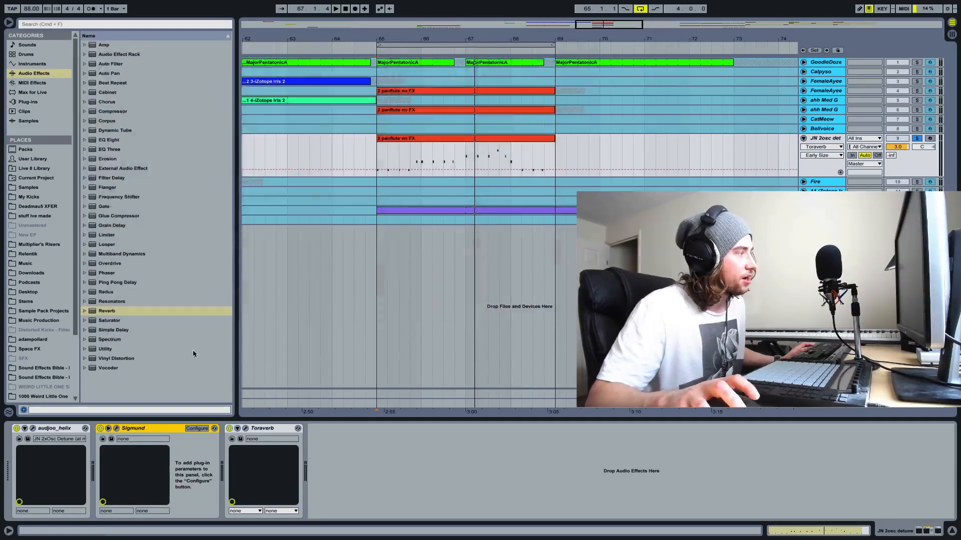
Step: Group Sigmund into a new Audio Effect Rack and show the rack's chain list
right_click(145, 428)
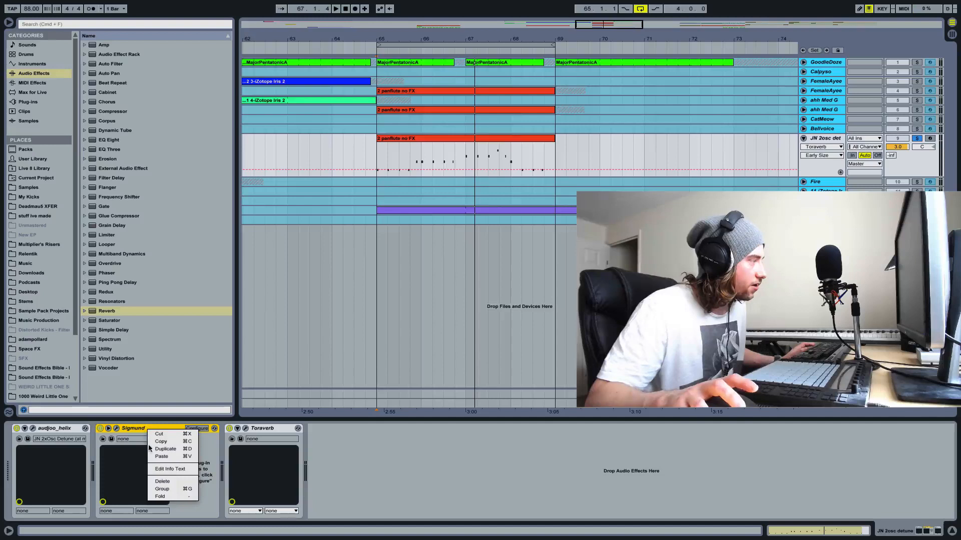
left_click(162, 489)
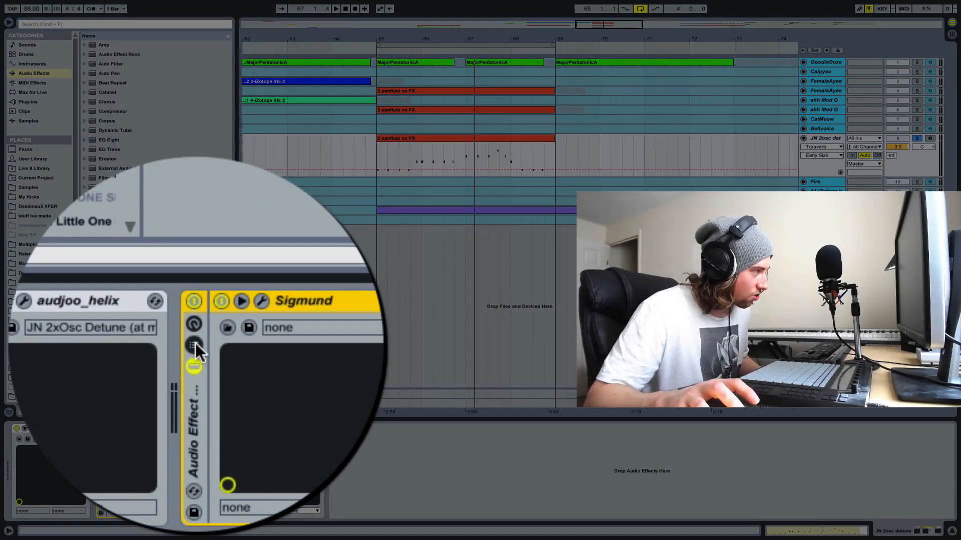
left_click(101, 446)
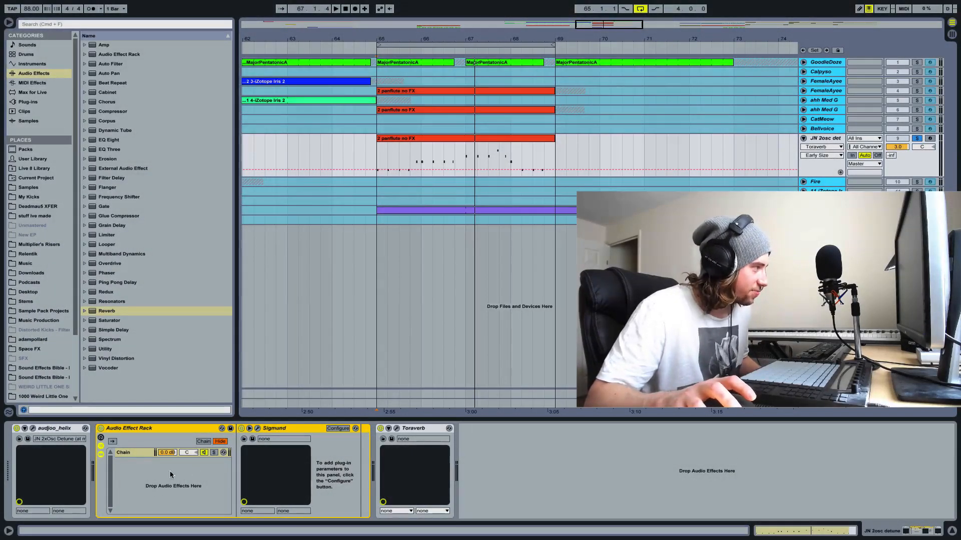
Step: Rename the rack's chain containing Sigmund as Wet
left_click(140, 458)
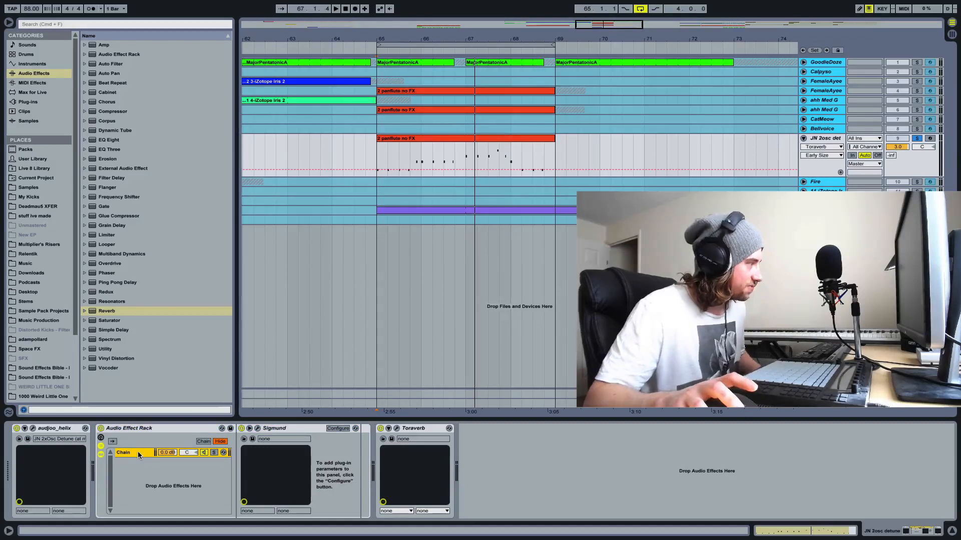
key("ctrl+r")
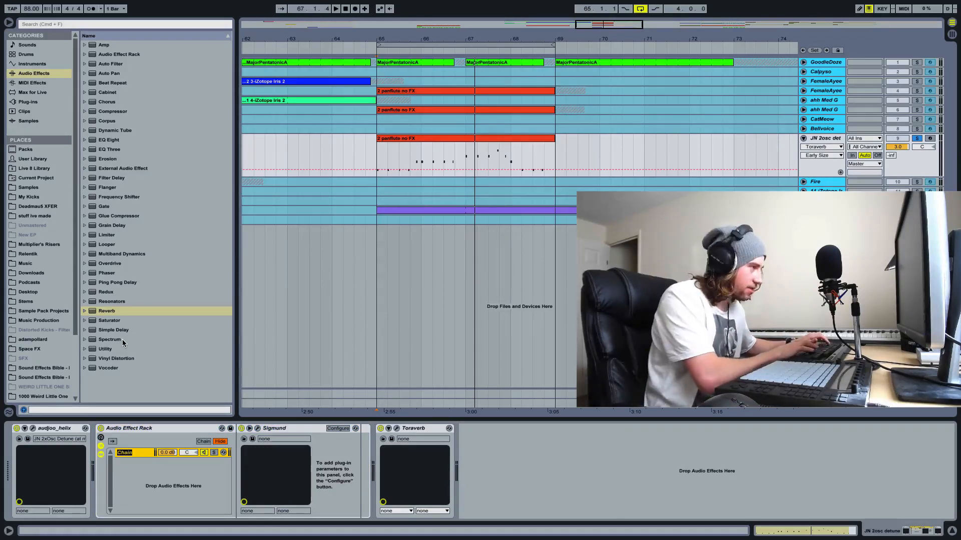
type("Wet")
key("Return")
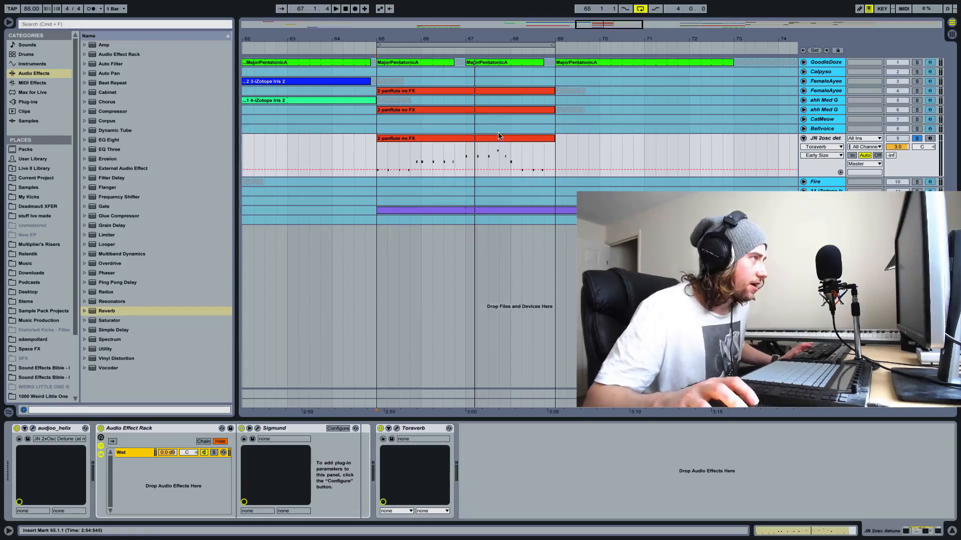
Step: Audition the soloed track from bar 65, look over Sigmund's settings, and close its plug-in window
key("space")
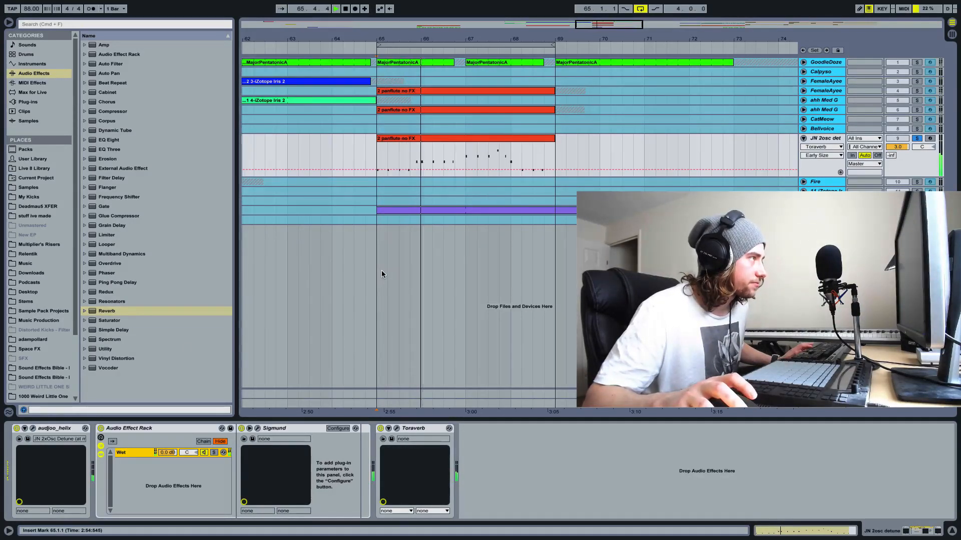
key("space")
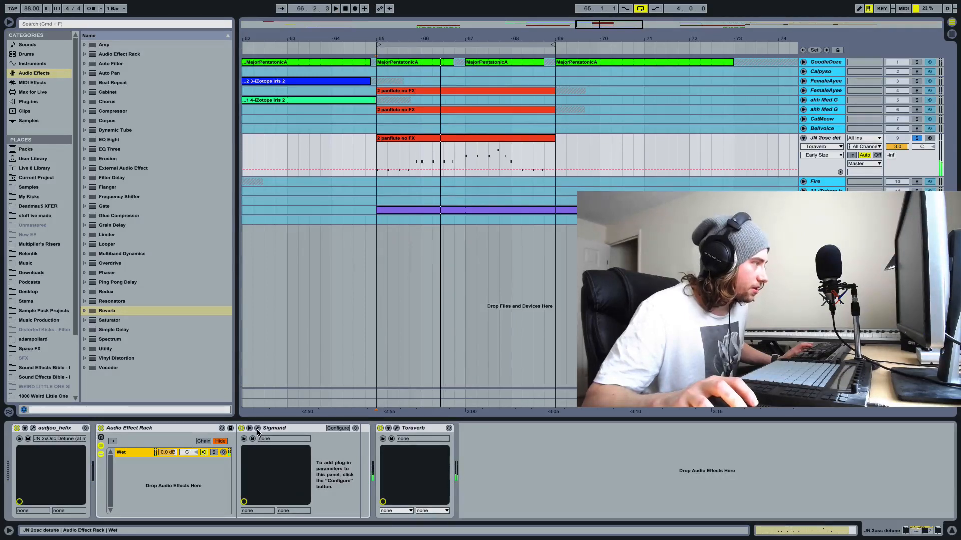
left_click(257, 429)
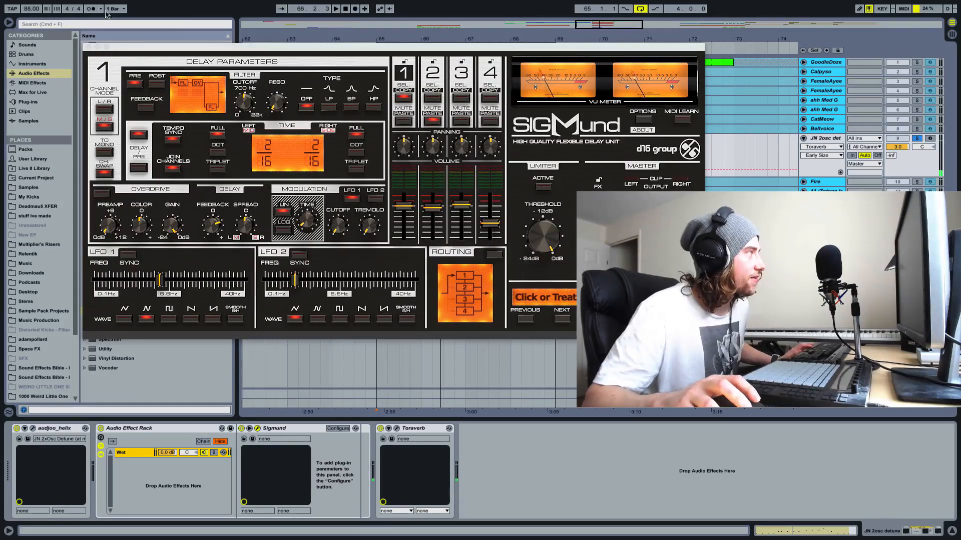
left_click(88, 47)
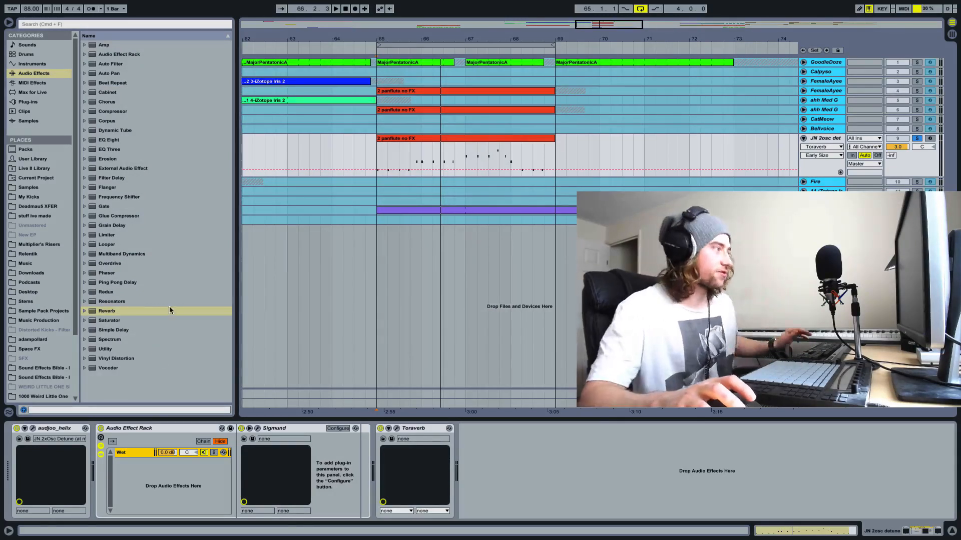
Step: Create a second, empty chain in the rack, name it Dry, and compare it with the Wet chain
right_click(168, 481)
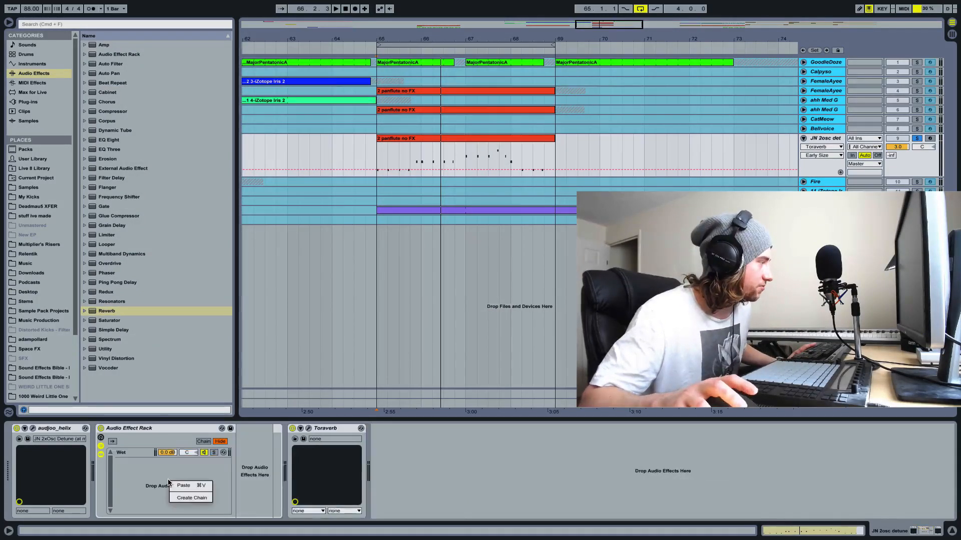
left_click(187, 499)
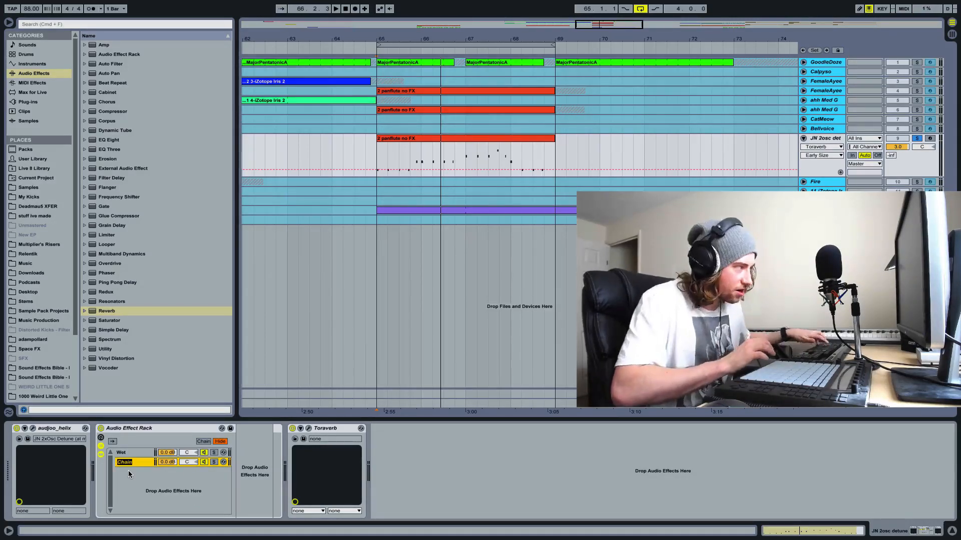
key("ctrl+r")
type("Dry")
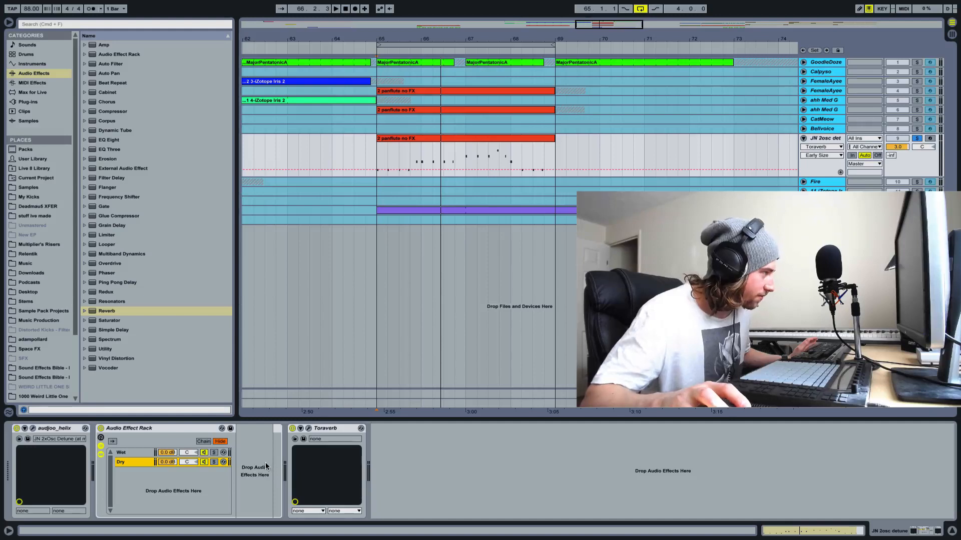
left_click(132, 452)
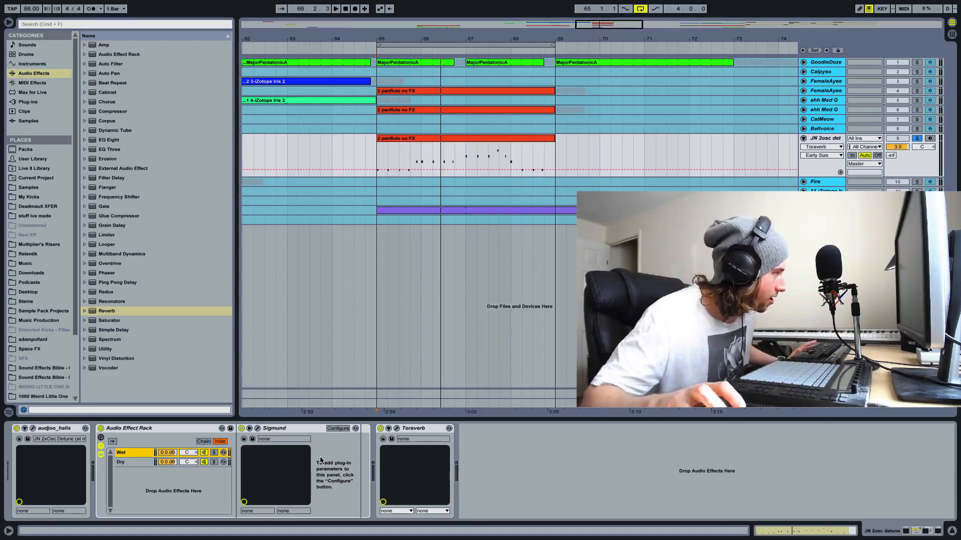
left_click(147, 463)
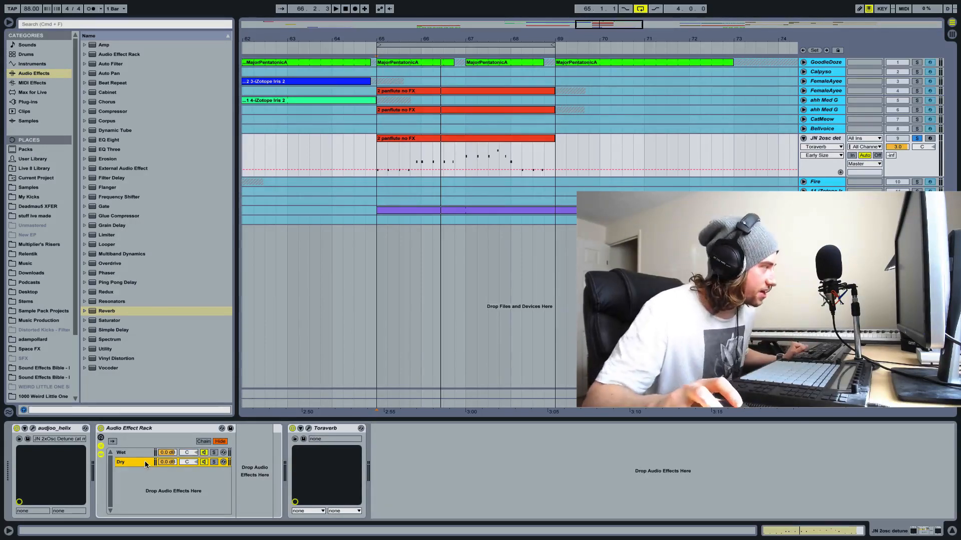
Step: Extend the Wet and Dry chain zones across 0 to 127, fading Wet out towards 127 and Dry in from 0
left_click(204, 442)
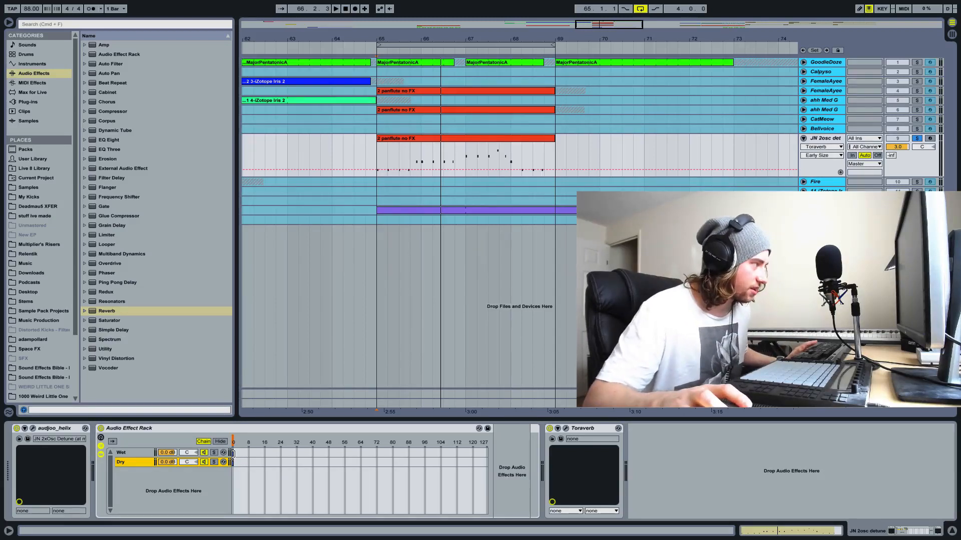
left_click_drag(233, 453, 502, 452)
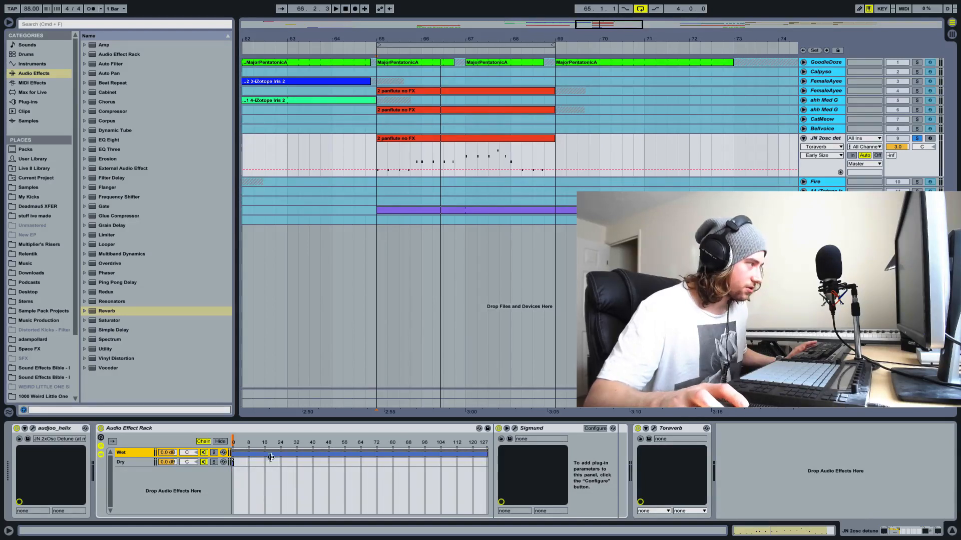
left_click_drag(236, 466, 489, 462)
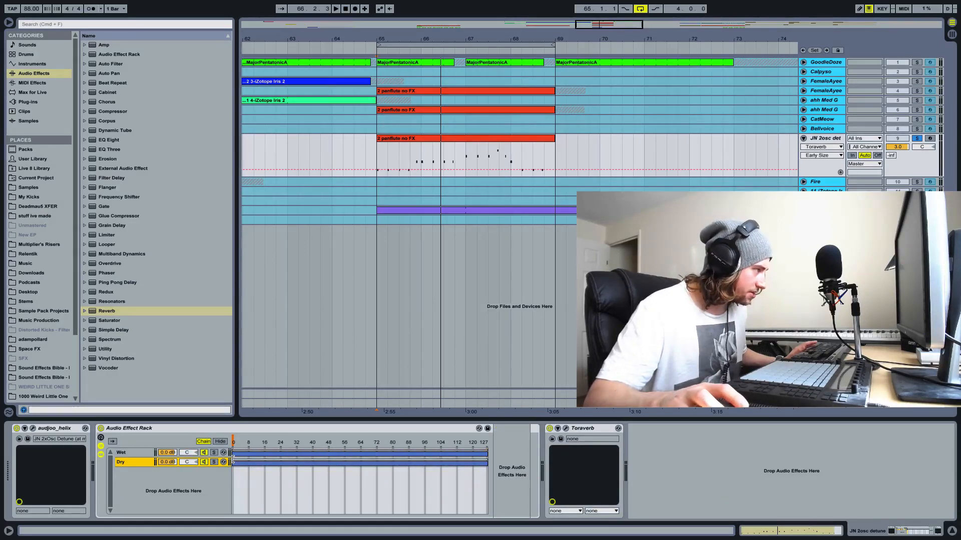
left_click_drag(232, 460, 496, 451)
left_click(488, 453)
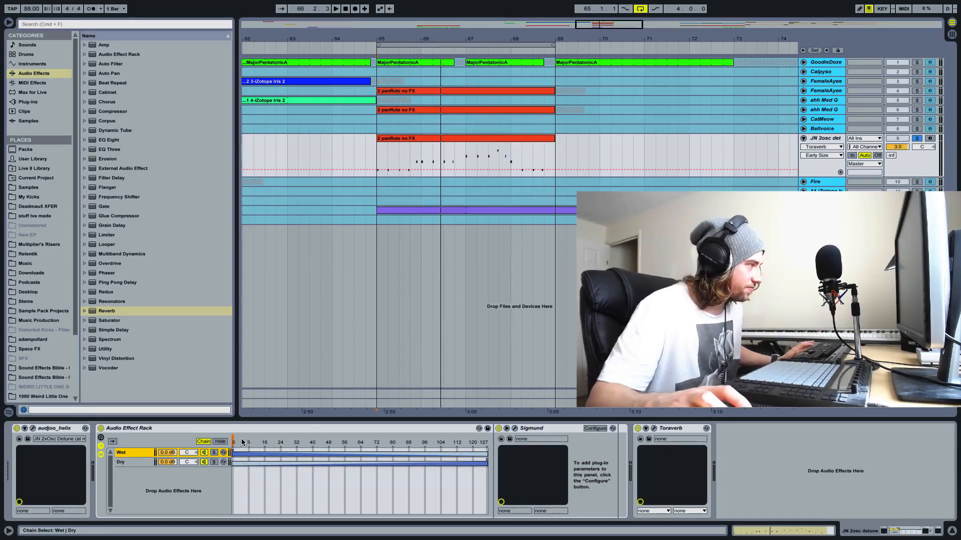
Step: Sweep the rack's chain selector up to 127 and back, auditioning the crossfade between the Wet and Dry chains
left_click_drag(235, 441, 485, 441)
mouse_move(407, 441)
left_mouse_down()
mouse_move(240, 441)
mouse_move(401, 441)
left_mouse_up()
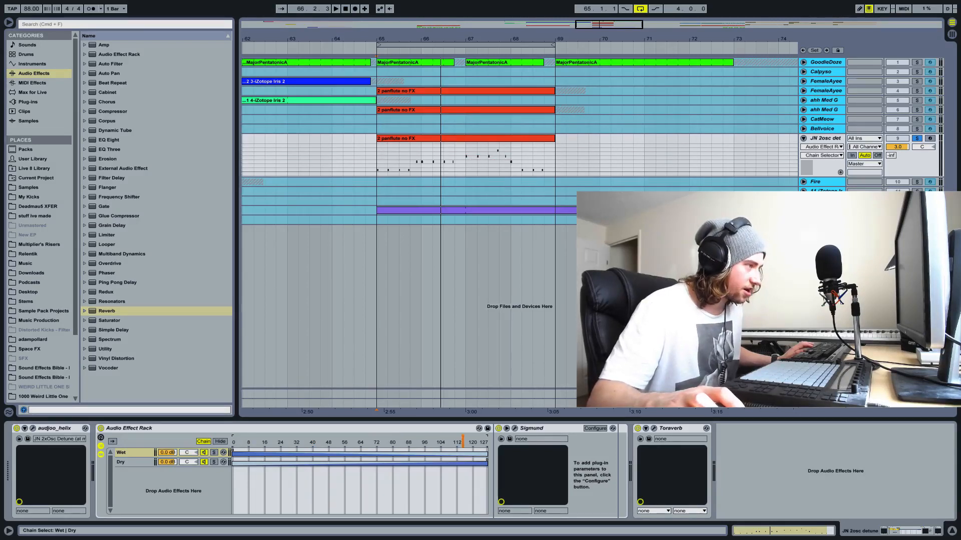
mouse_move(463, 441)
left_mouse_down()
mouse_move(234, 441)
mouse_move(487, 440)
left_mouse_up()
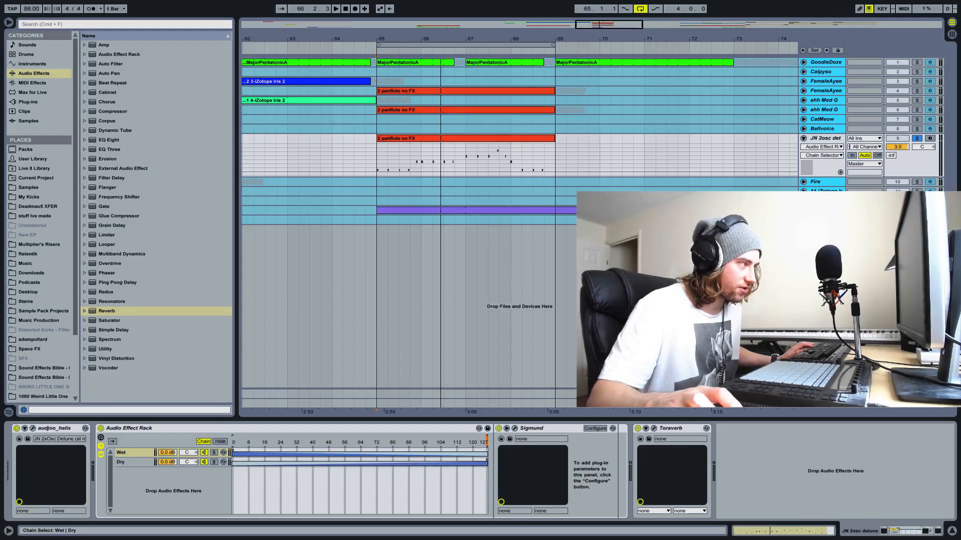
key("space")
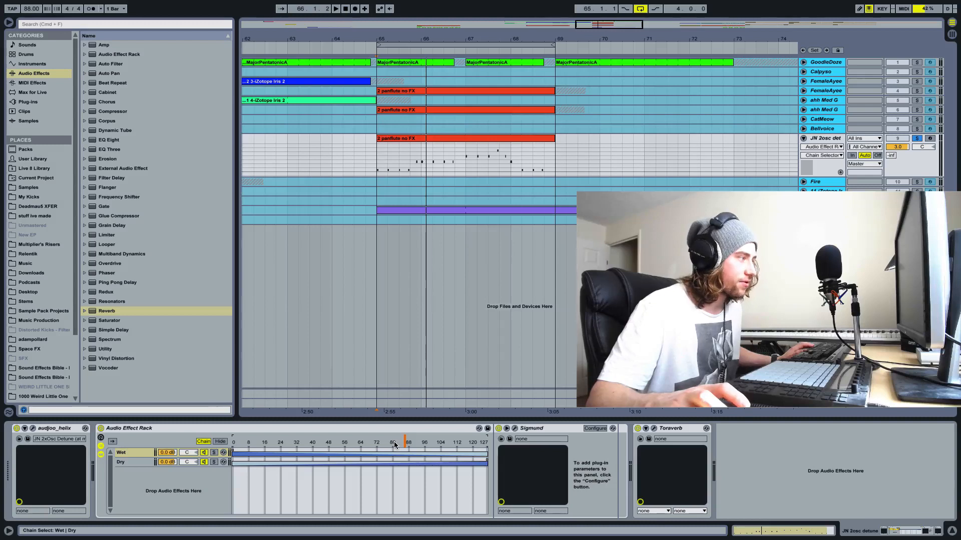
mouse_move(405, 443)
left_mouse_down()
mouse_move(461, 444)
mouse_move(413, 443)
mouse_move(449, 444)
mouse_move(431, 447)
left_mouse_up()
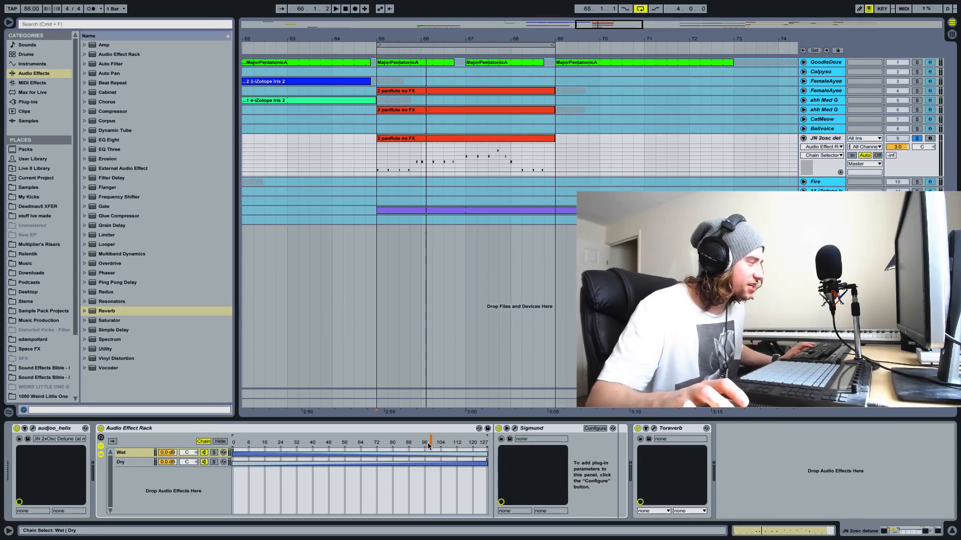
mouse_move(431, 443)
left_mouse_down()
mouse_move(462, 442)
mouse_move(363, 442)
mouse_move(397, 442)
left_mouse_up()
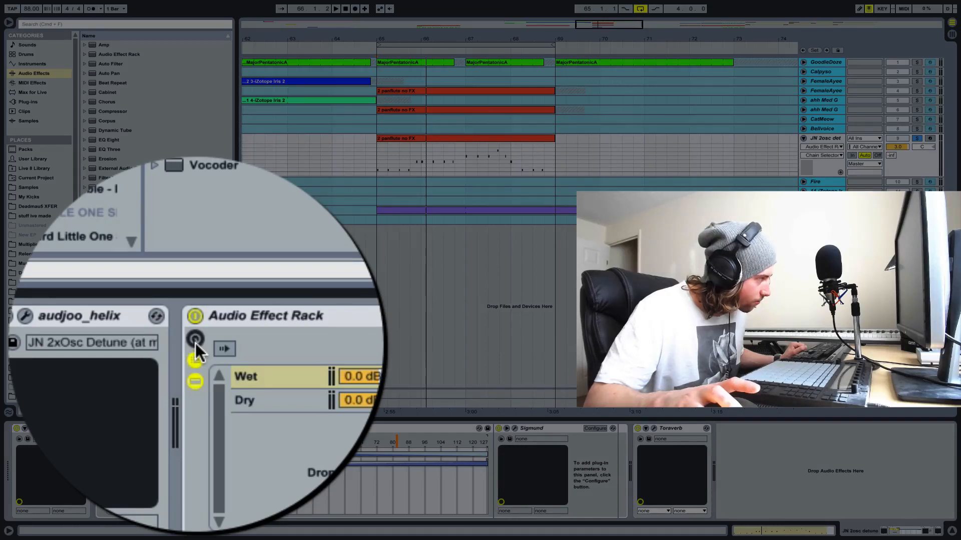
Step: Show the rack's macro controls and map the chain selector to Macro 1
left_click(101, 437)
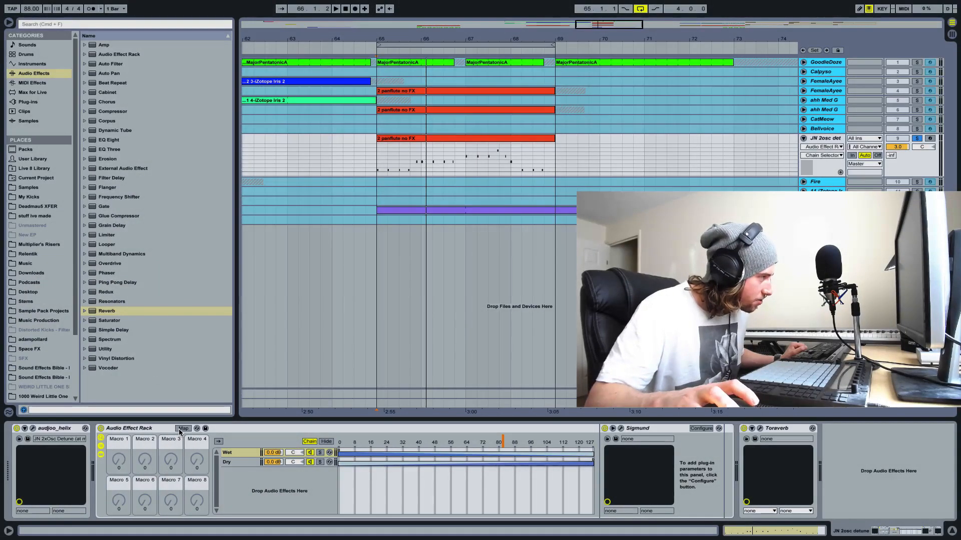
left_click(181, 429)
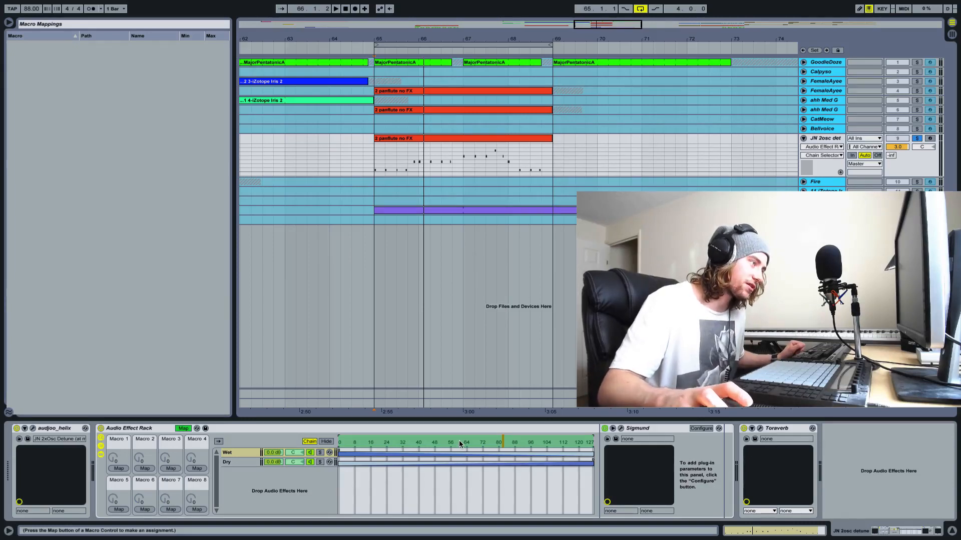
left_click(122, 468)
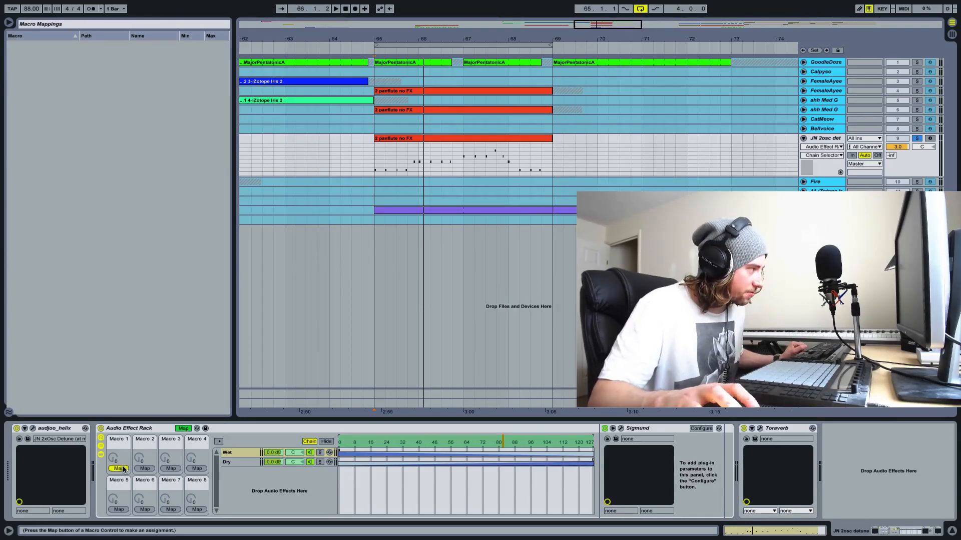
left_click(182, 429)
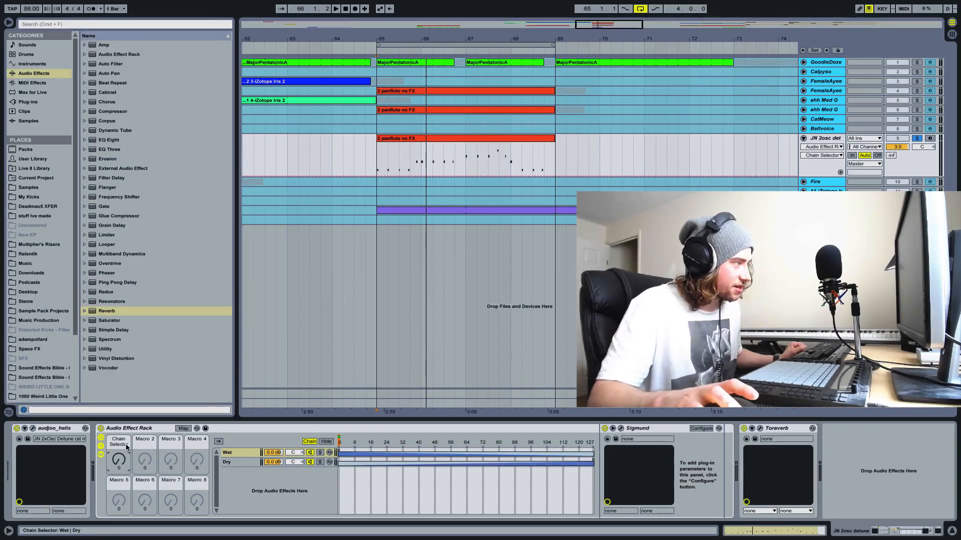
Step: Rename the macro mapped to the chain selector as Skrillex
key("super+r")
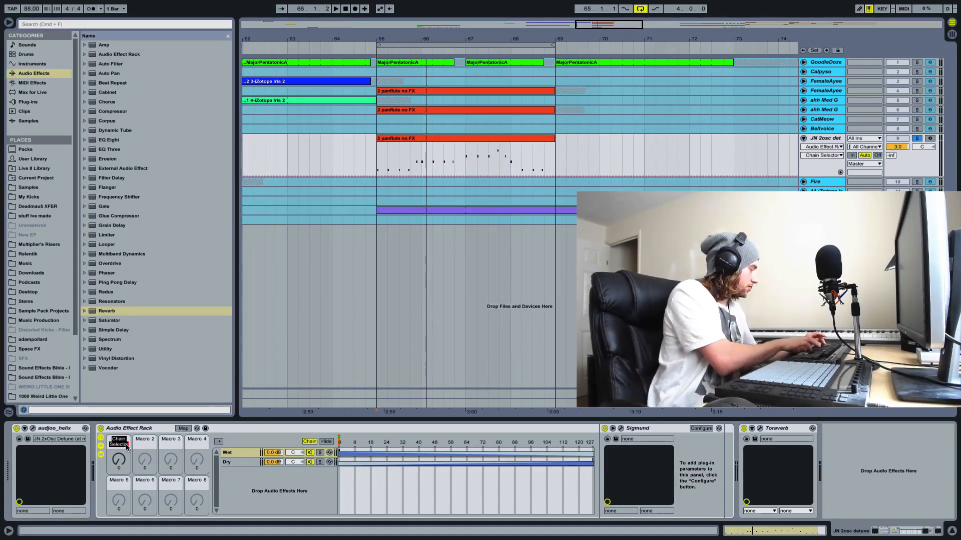
type("Skrillex")
key("Return")
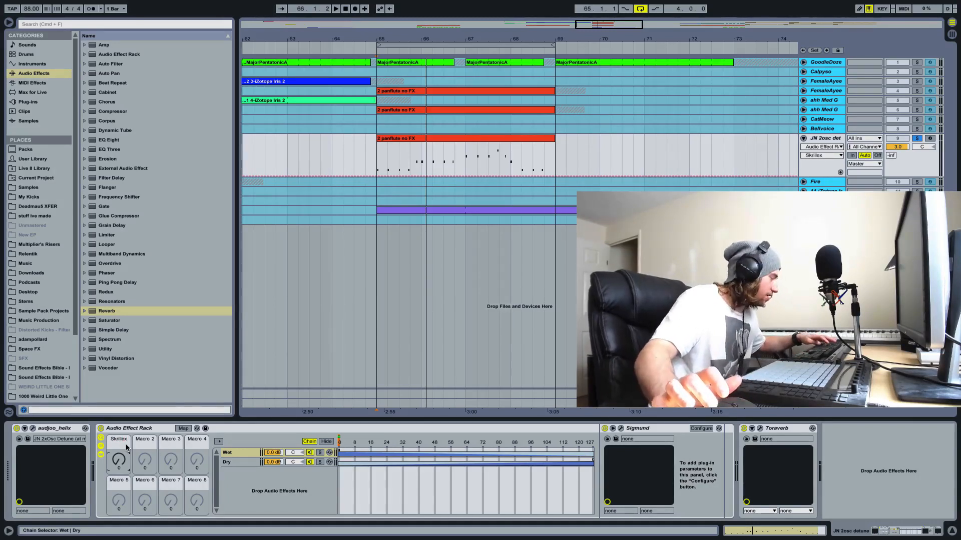
Step: Rename the rack's first macro as WetDry
key("super+r")
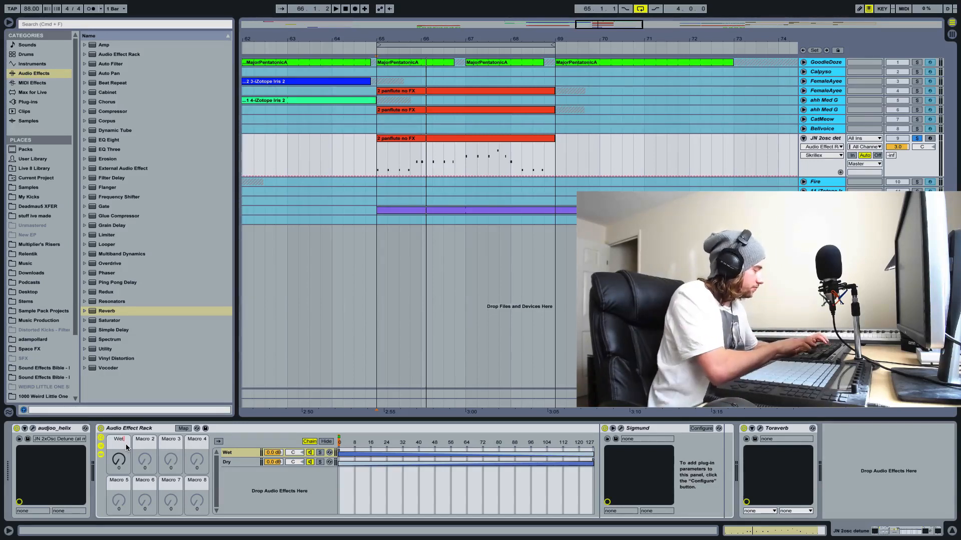
type("WetDry")
key("Return")
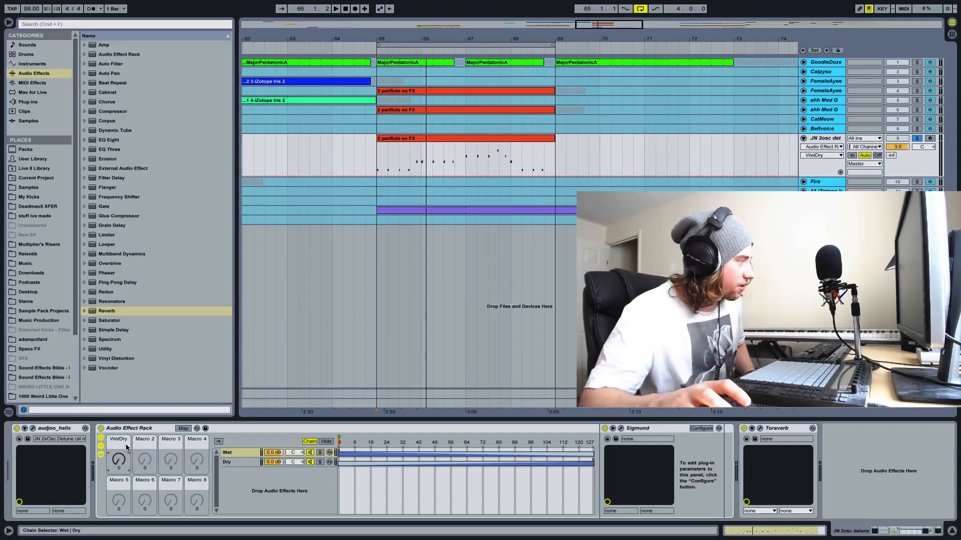
Step: Test the WetDry macro's control over the chain selector, leaving the macro at 127
left_click_drag(119, 459, 118, 481)
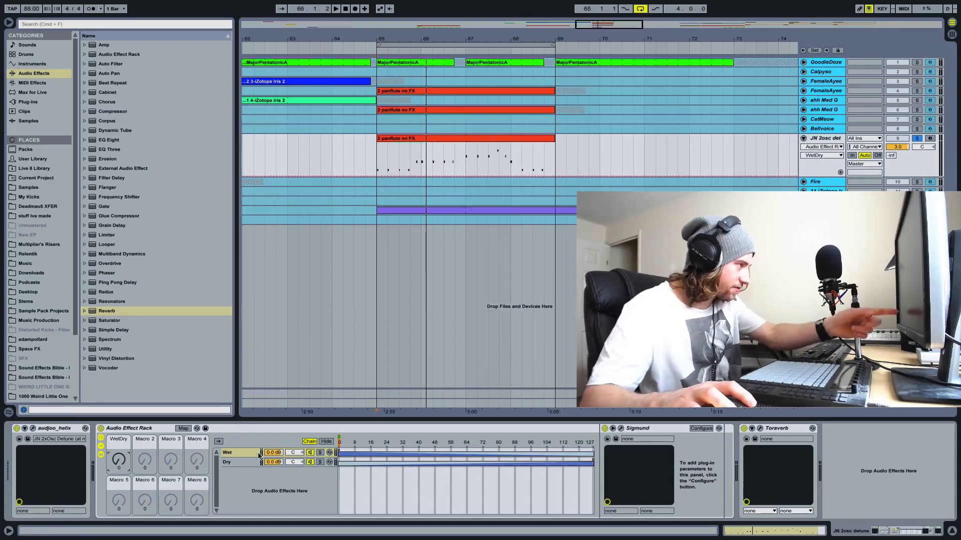
left_click_drag(118, 460, 119, 396)
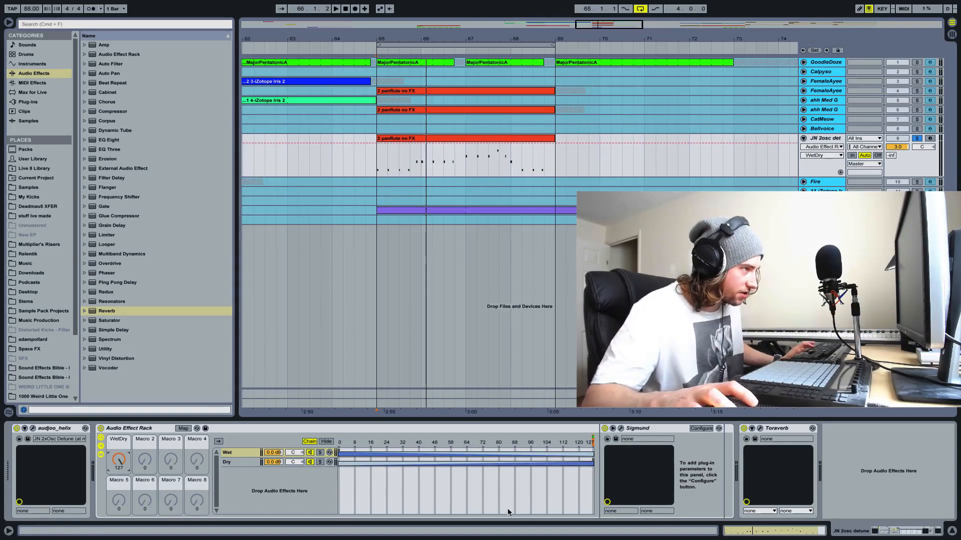
left_click_drag(120, 459, 163, 461)
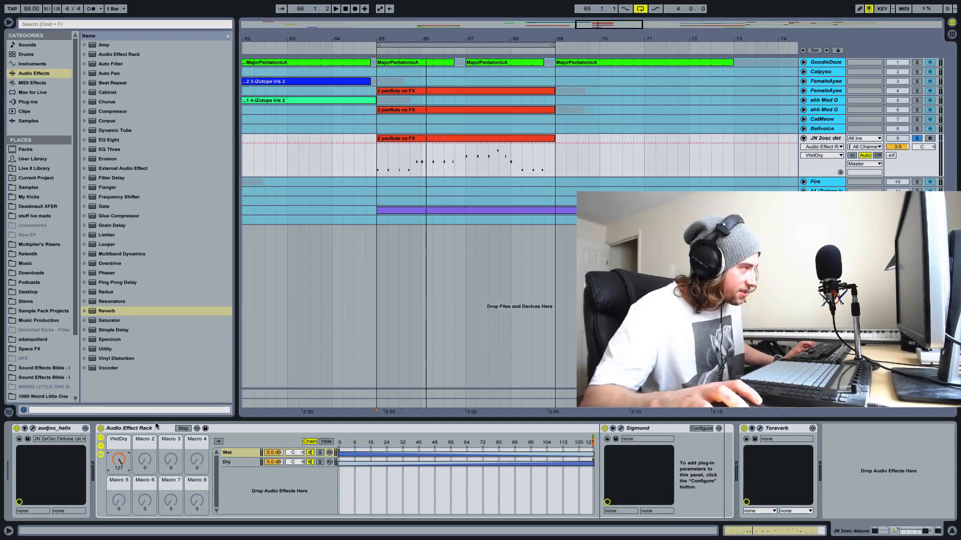
Step: Reverse the crossfade between the chains so Wet fades in and Dry fades out toward 127
left_click(235, 464)
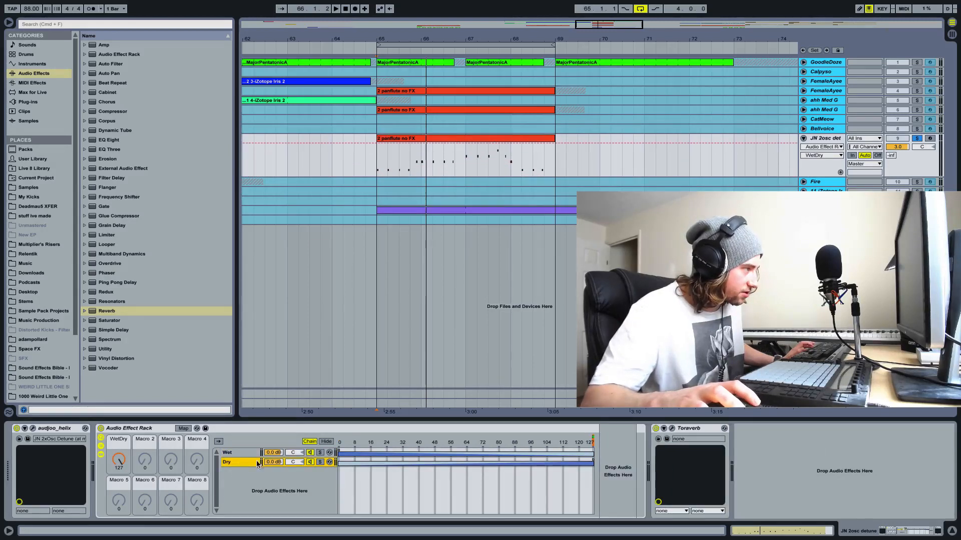
left_click(383, 452)
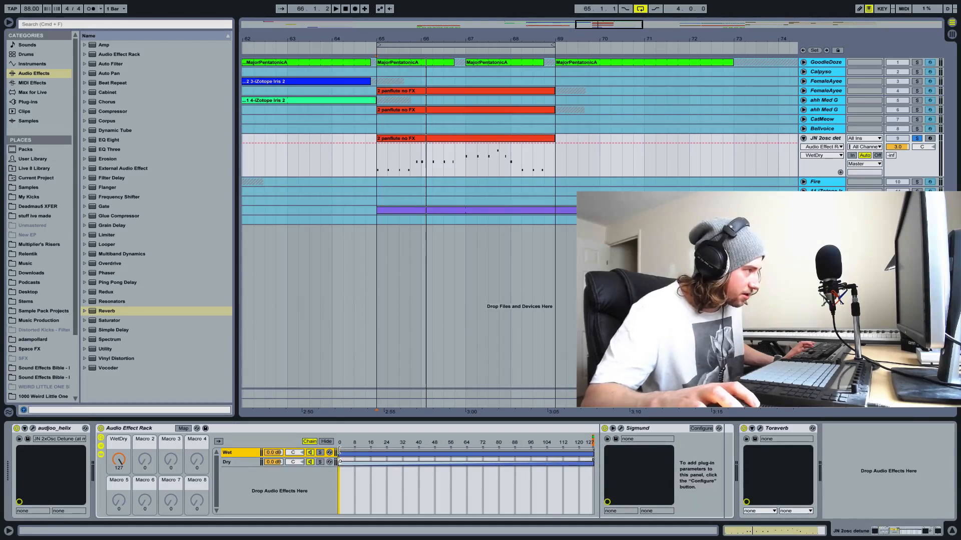
left_click_drag(592, 462, 434, 461)
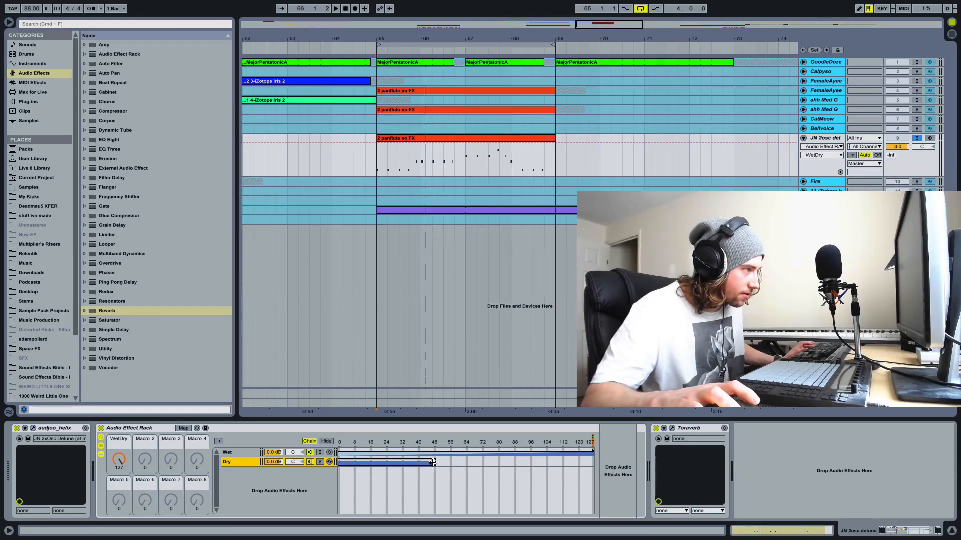
left_click_drag(434, 462, 324, 449)
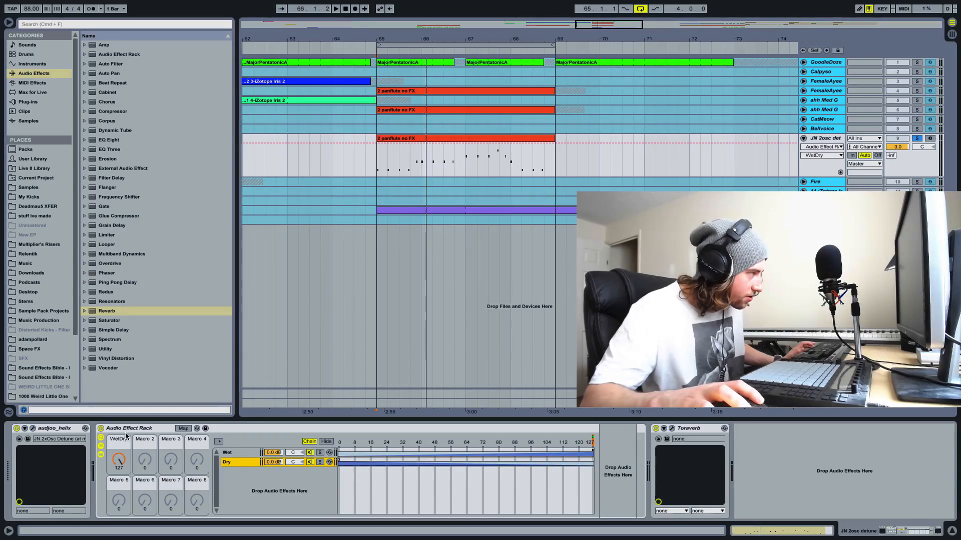
Step: Turn the rack's first macro down to 3 and rename it DryWet
left_click_drag(119, 460, 119, 522)
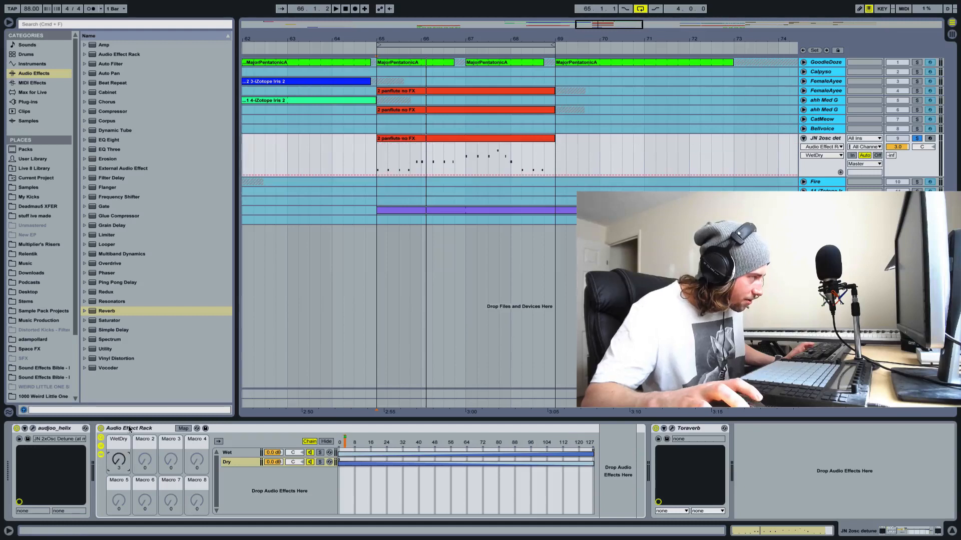
left_click(121, 439)
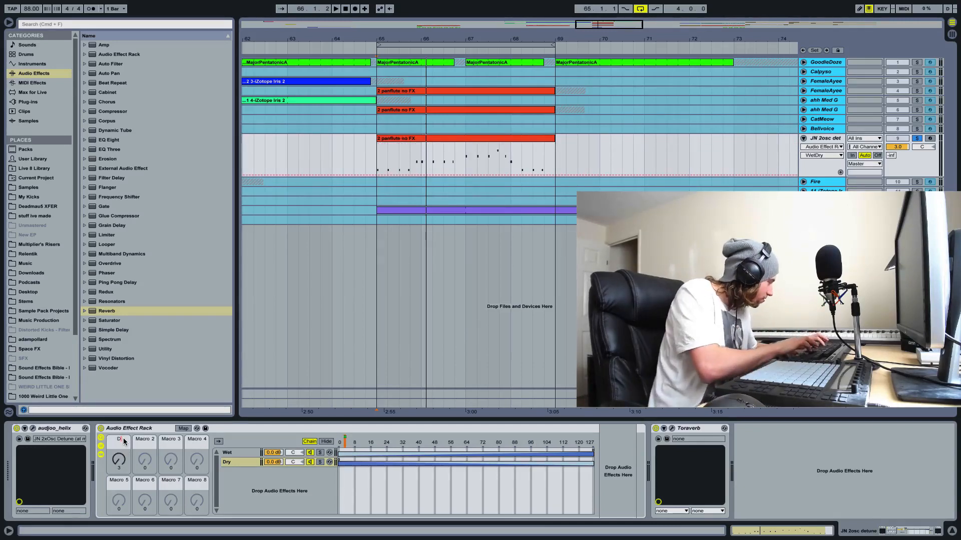
type("DryWet")
key("Return")
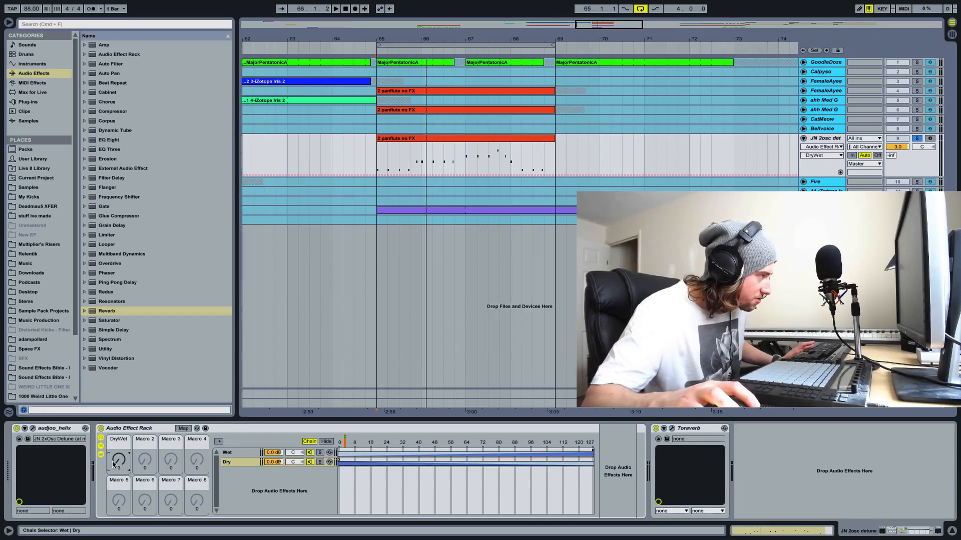
Step: Raise the DryWet macro to 115 and reduce the rack's display to its macro controls only
left_click_drag(114, 464, 114, 433)
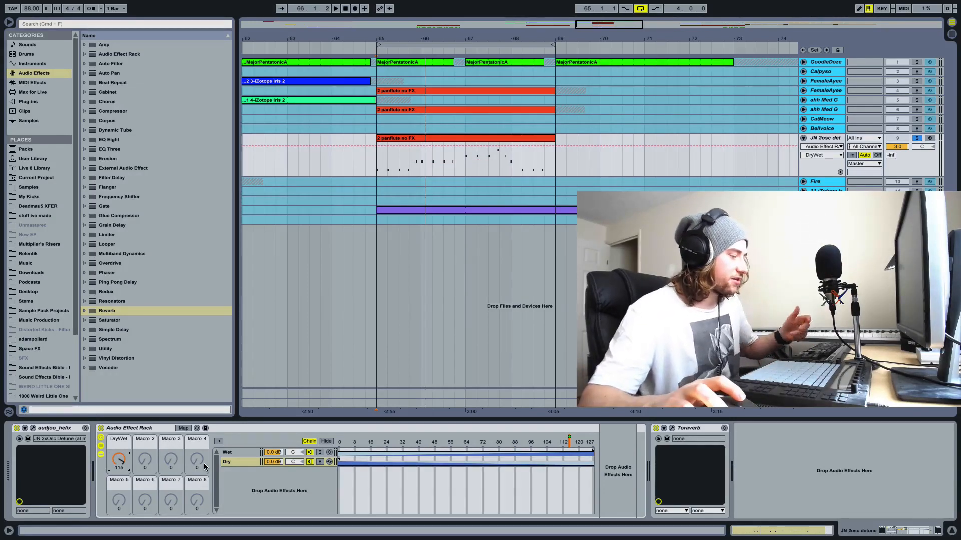
double_click(154, 429)
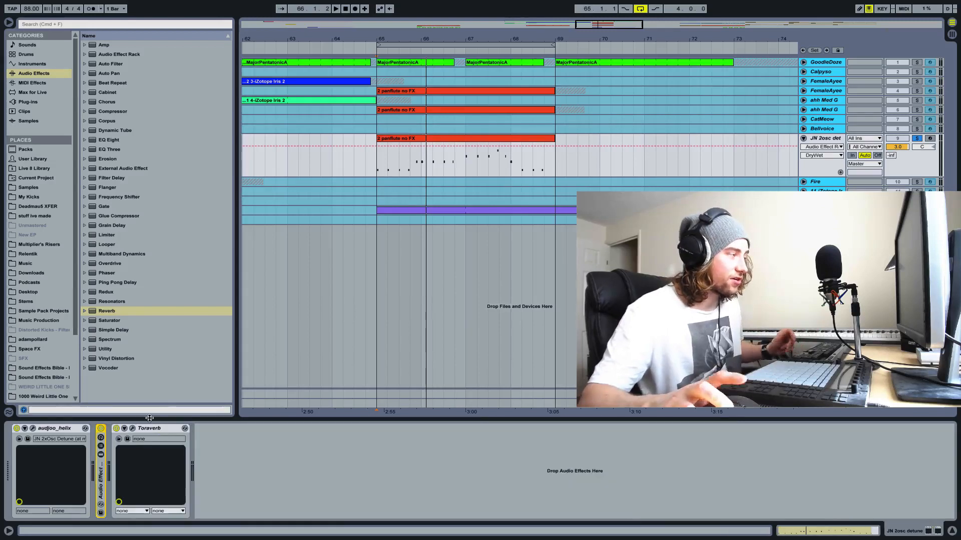
left_click(101, 440)
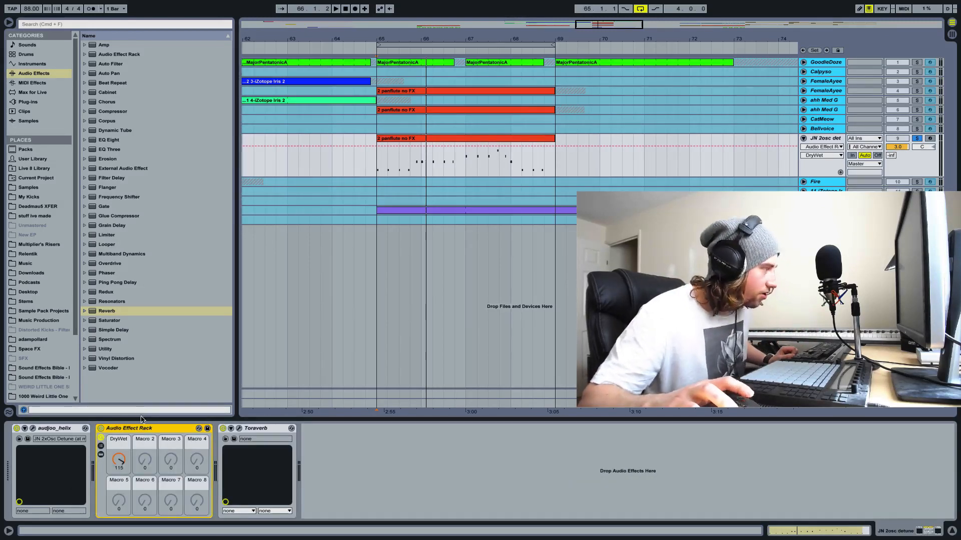